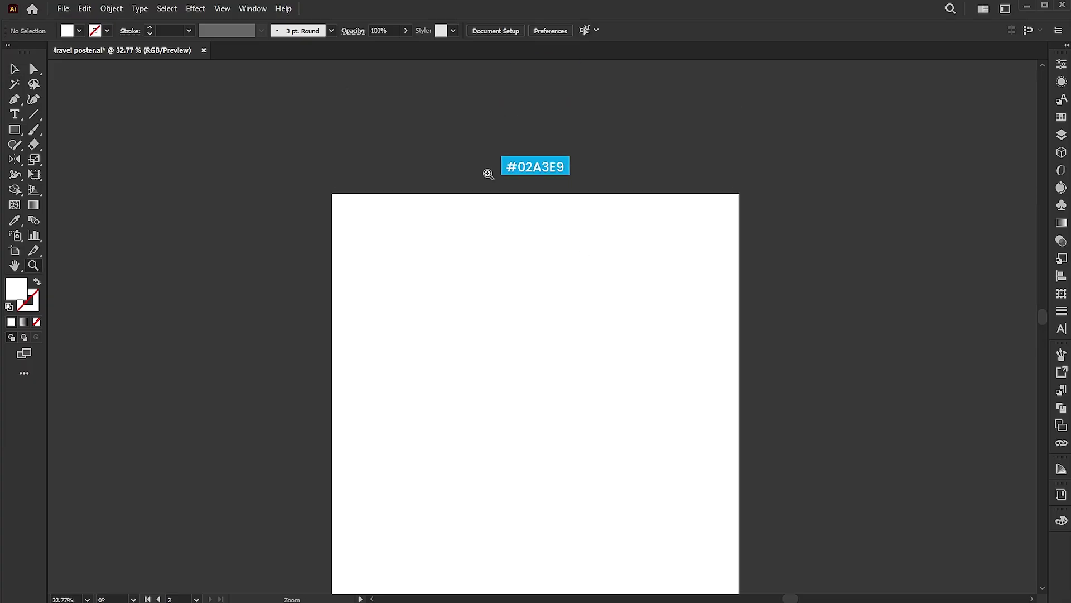
Step: Draw a 1080 × 1350 px rectangle covering the whole artboard
drag(488, 174, 590, 213)
key(ctrl+0)
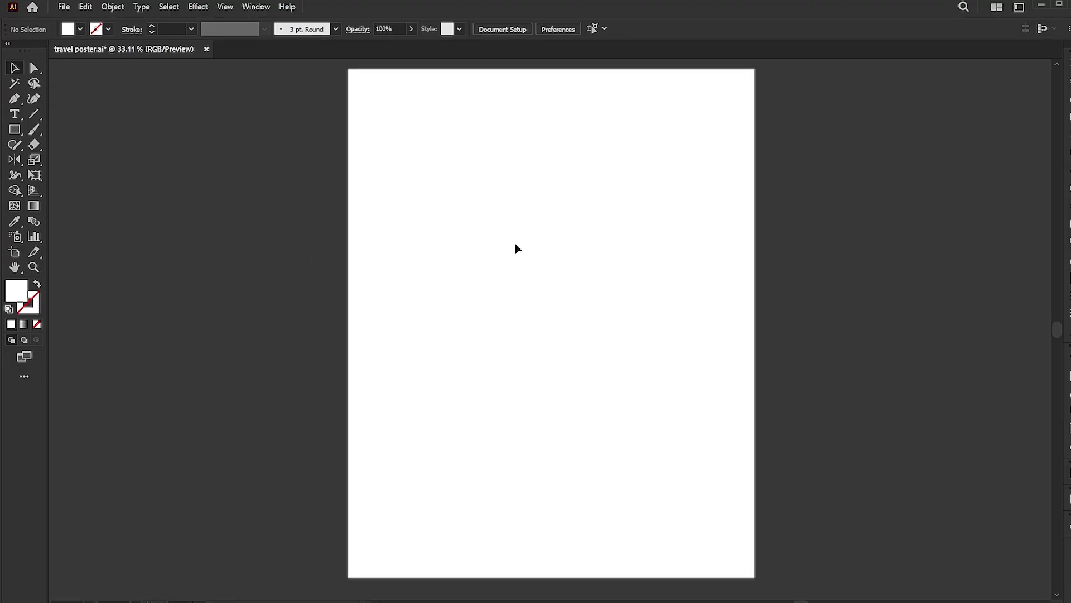
click(15, 130)
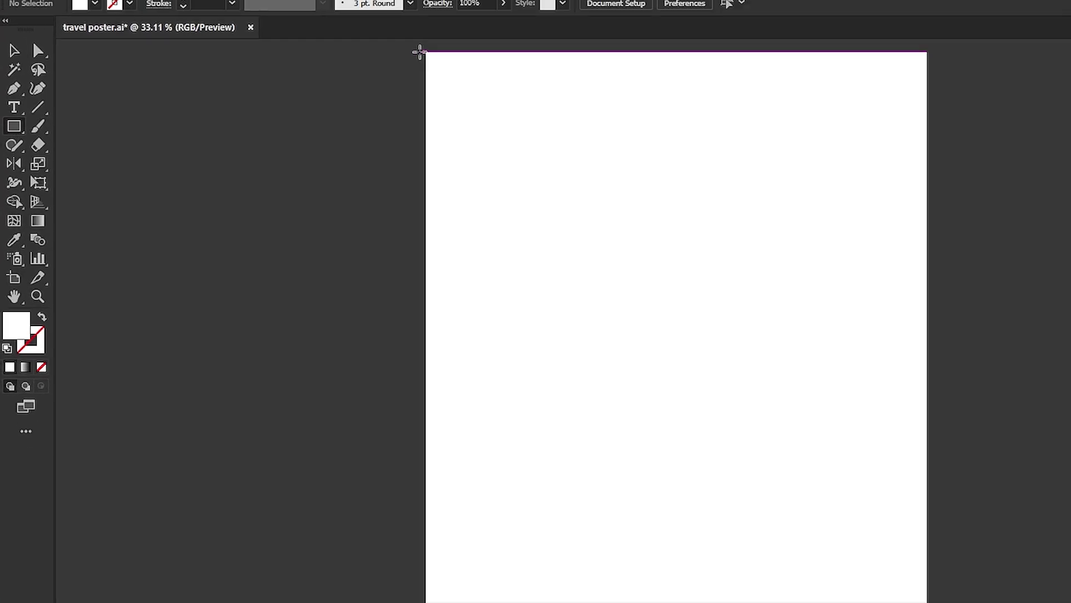
mouse_move(344, 70)
mouse_down()
mouse_move(599, 295)
mouse_move(744, 580)
mouse_up()
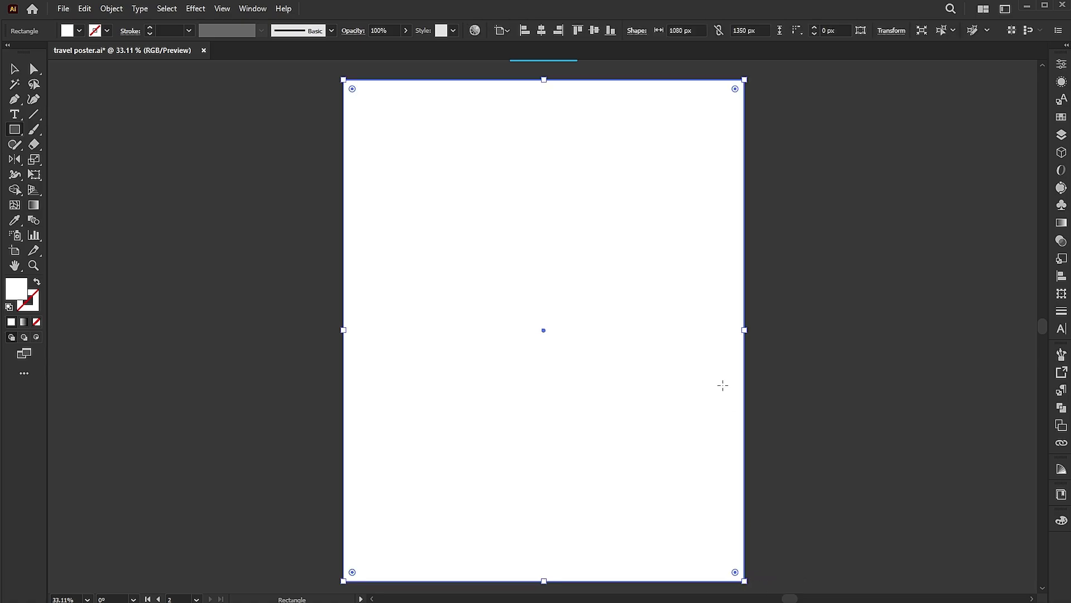
Step: Fill the rectangle with a linear gradient from white to light grey
click(23, 322)
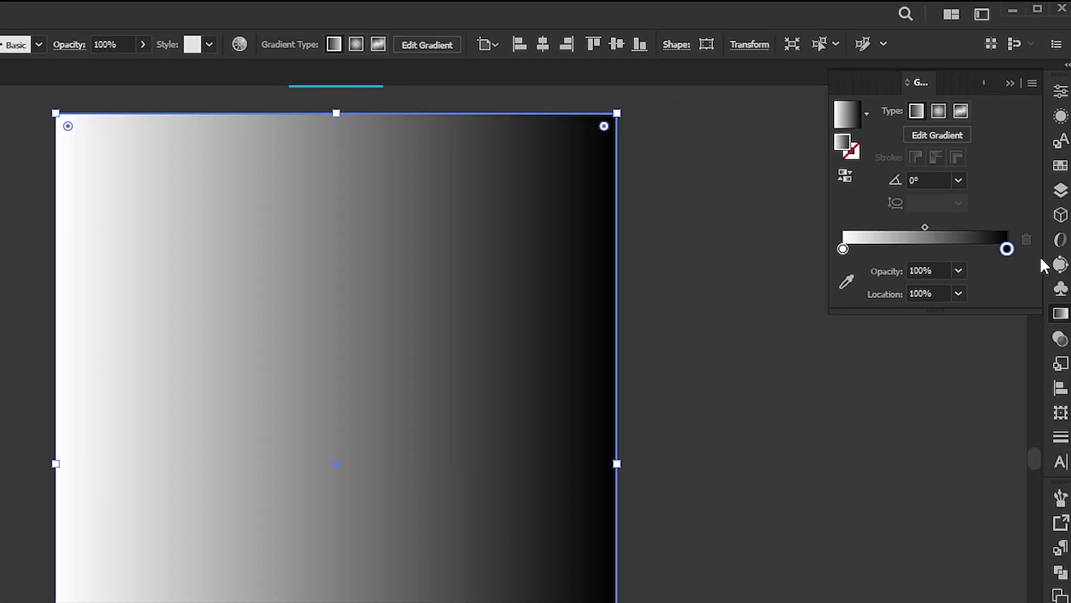
double_click(1007, 249)
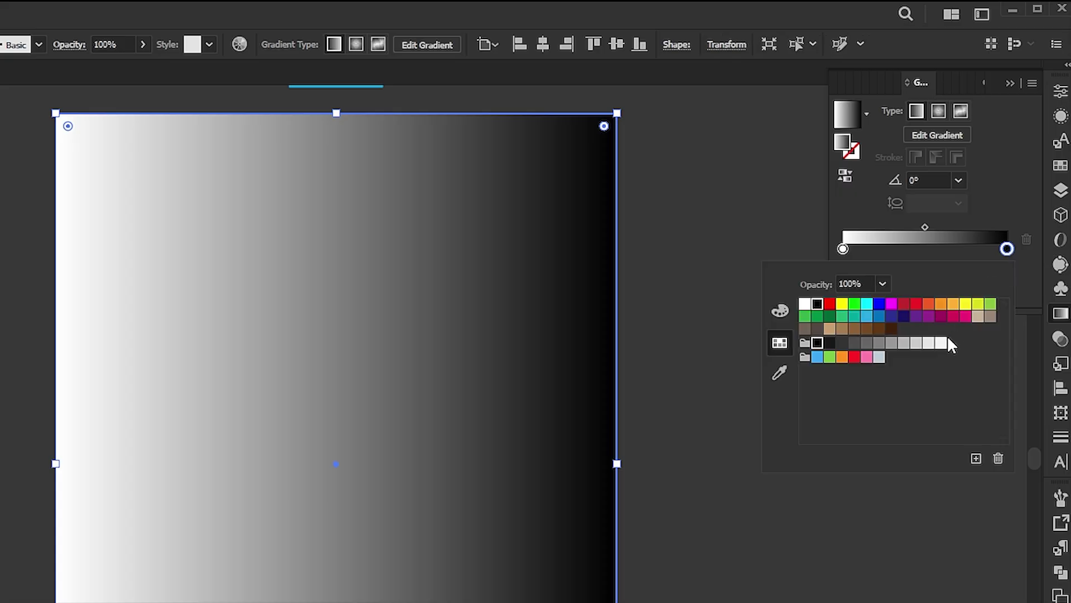
click(916, 343)
click(1034, 196)
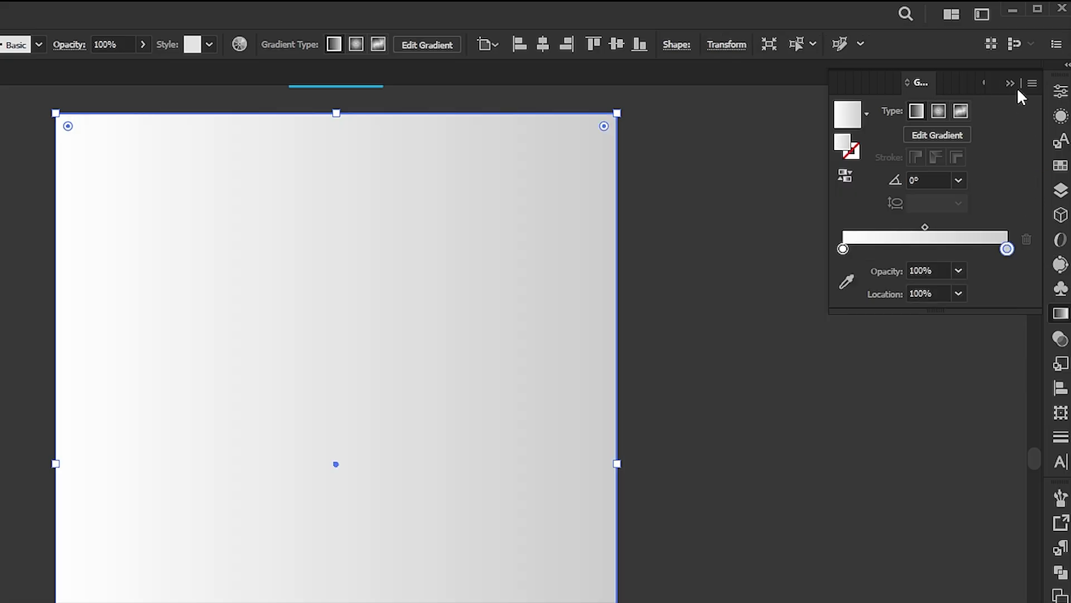
click(1011, 83)
Step: Redirect the rectangle's gradient vertically, running from white near the bottom of the artboard to light grey near its top
key(g)
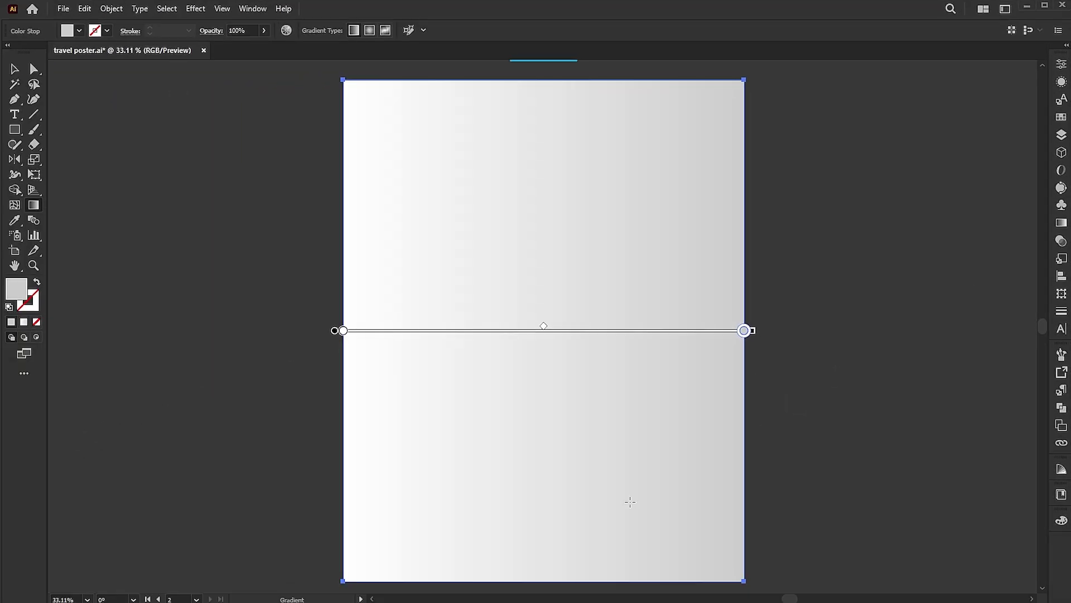
drag(630, 501, 637, 146)
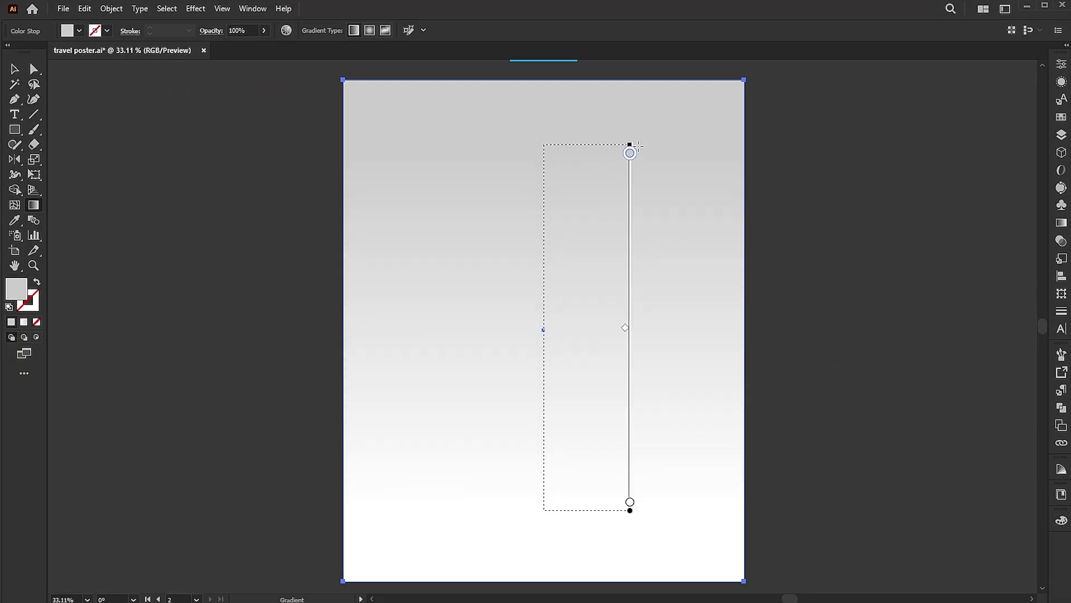
key(v)
click(824, 226)
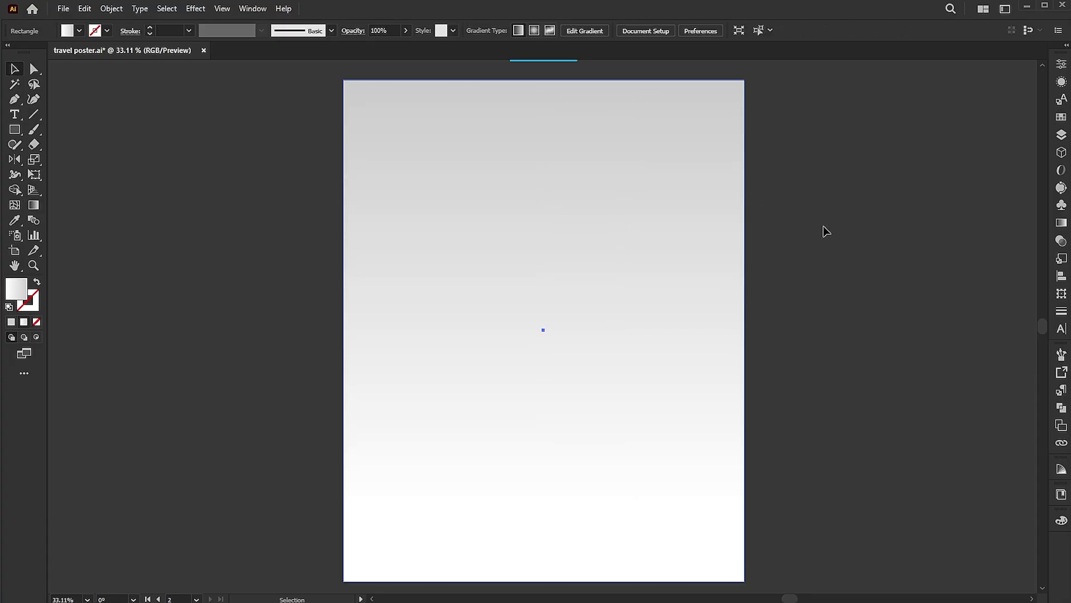
Step: Lock the gradient background rectangle
click(515, 196)
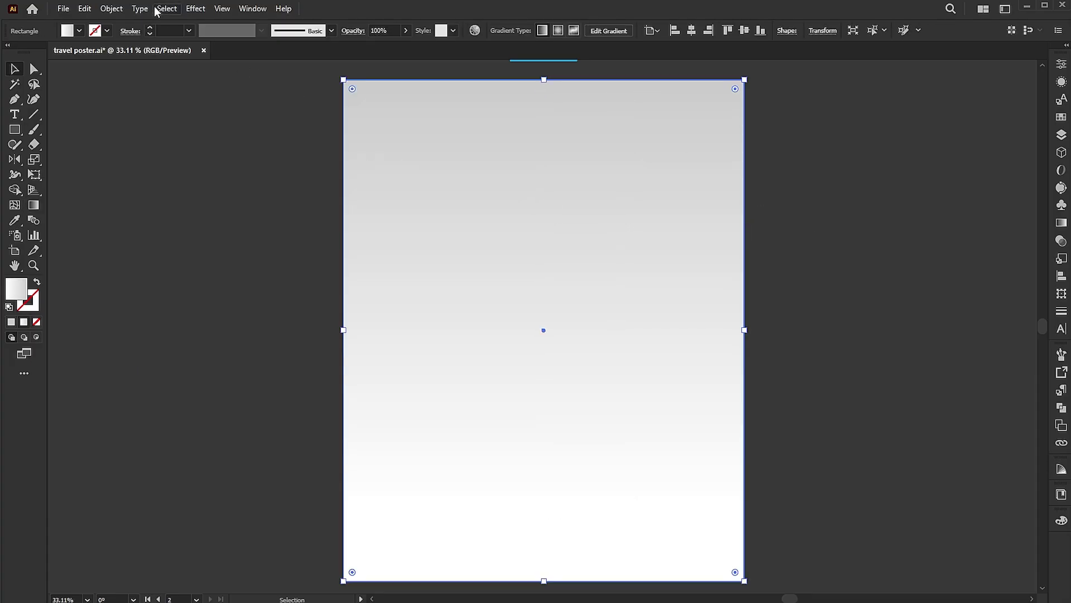
click(111, 8)
mouse_move(145, 115)
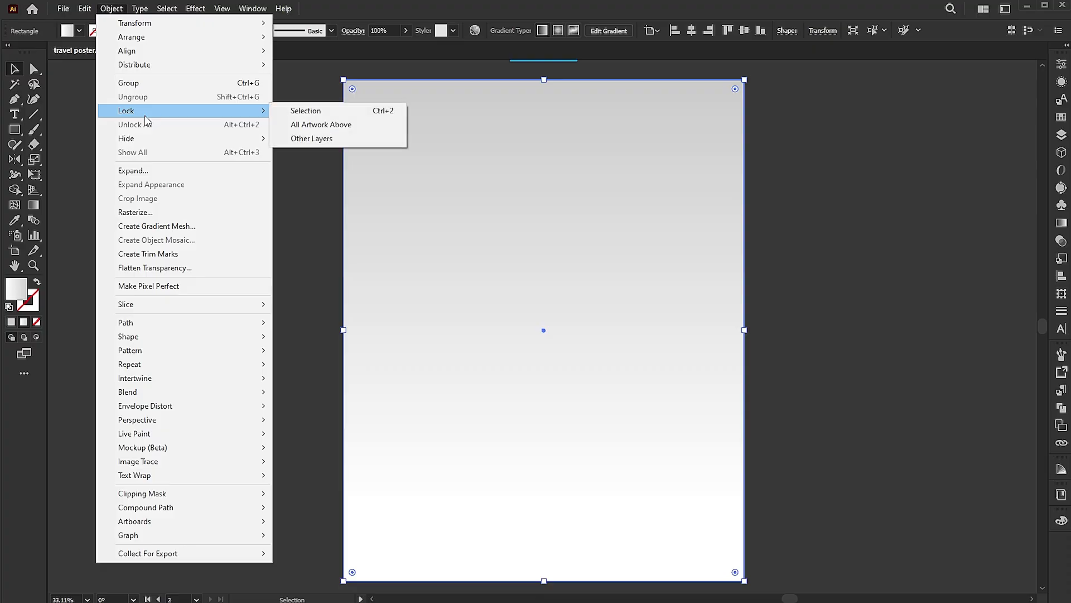
click(325, 112)
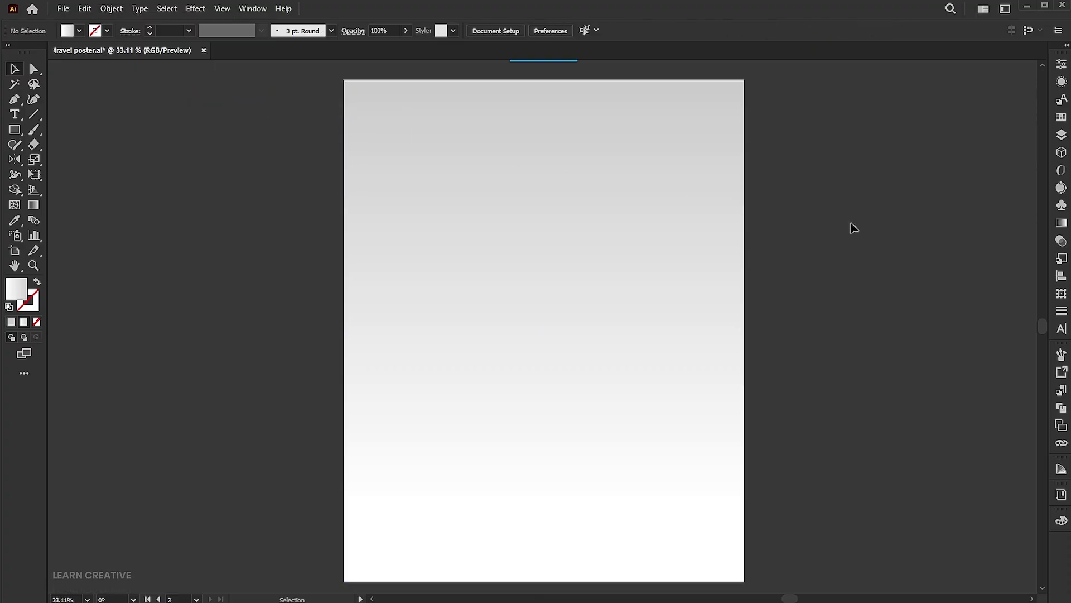
Step: Draw a large circle outward from its centre, around the middle of the artboard
click(15, 129)
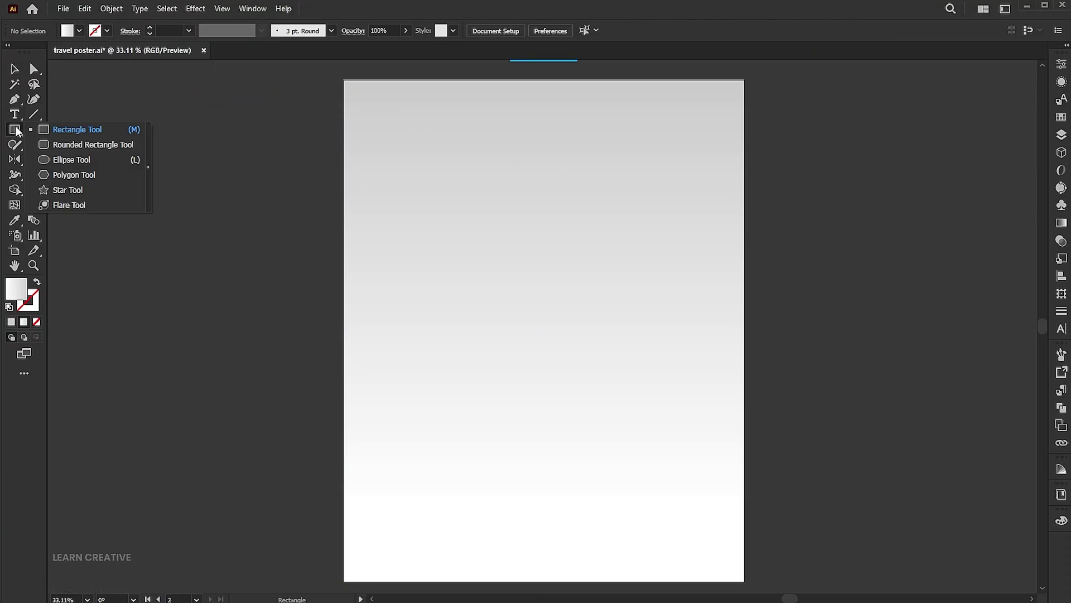
click(72, 160)
drag(551, 298, 710, 443)
key(v)
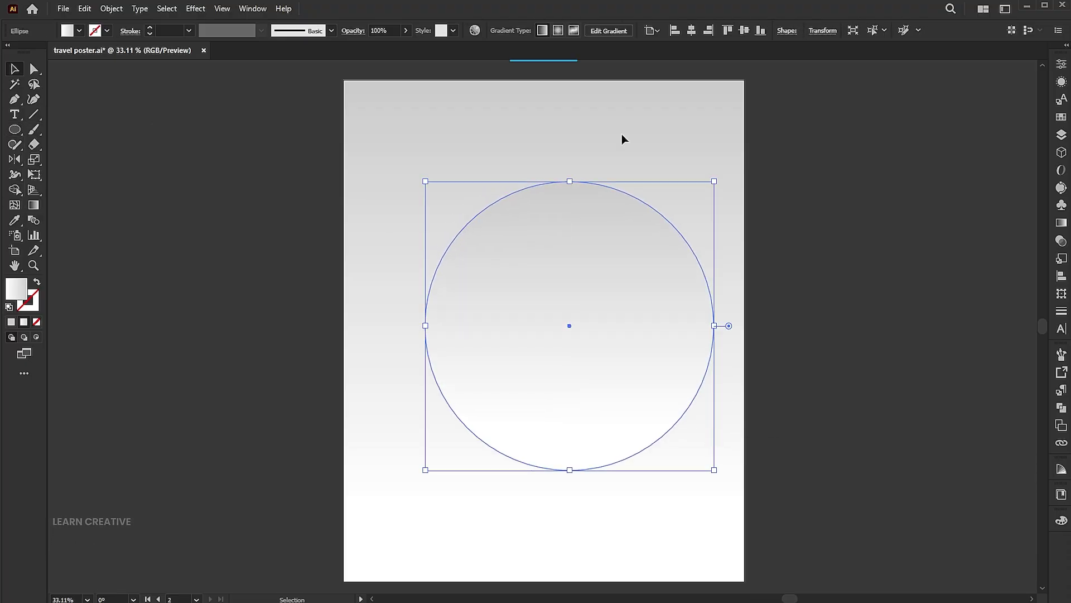
Step: Centre the circle horizontally and vertically on the artboard and enlarge it to about 822 px in diameter
click(691, 30)
click(744, 30)
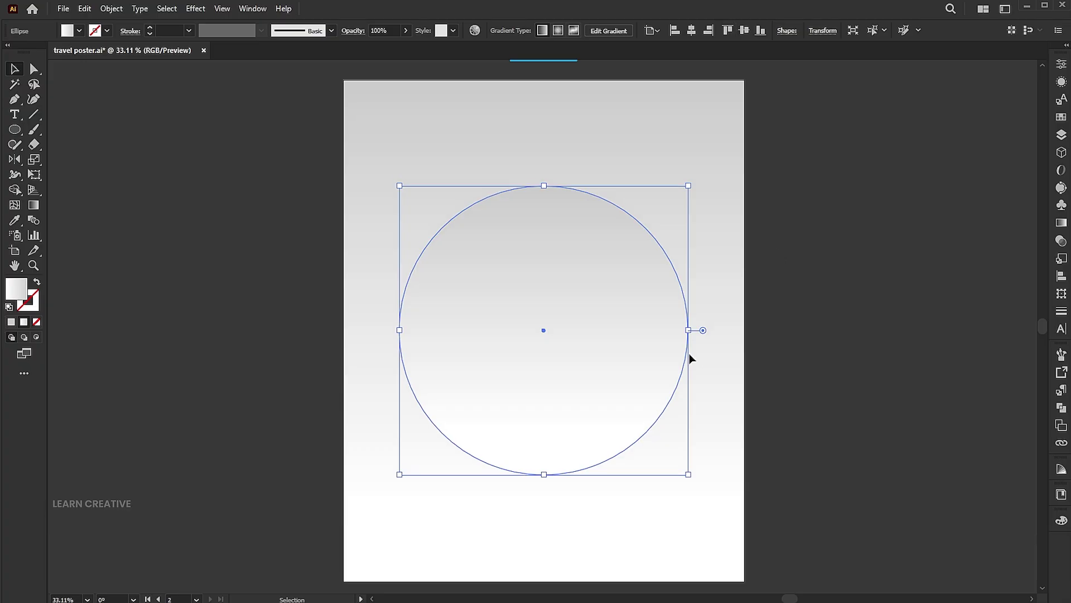
drag(690, 331, 699, 332)
drag(655, 237, 655, 281)
Step: Fill the circle with the blue sampled from the #02A3E9 swatch above the artboard
click(14, 221)
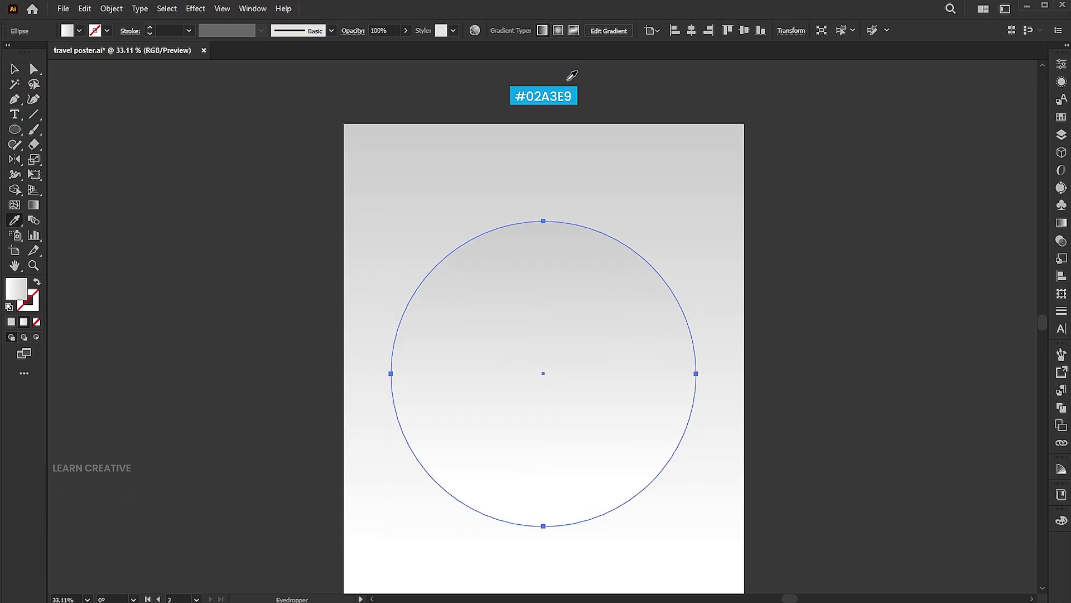
click(580, 81)
key(v)
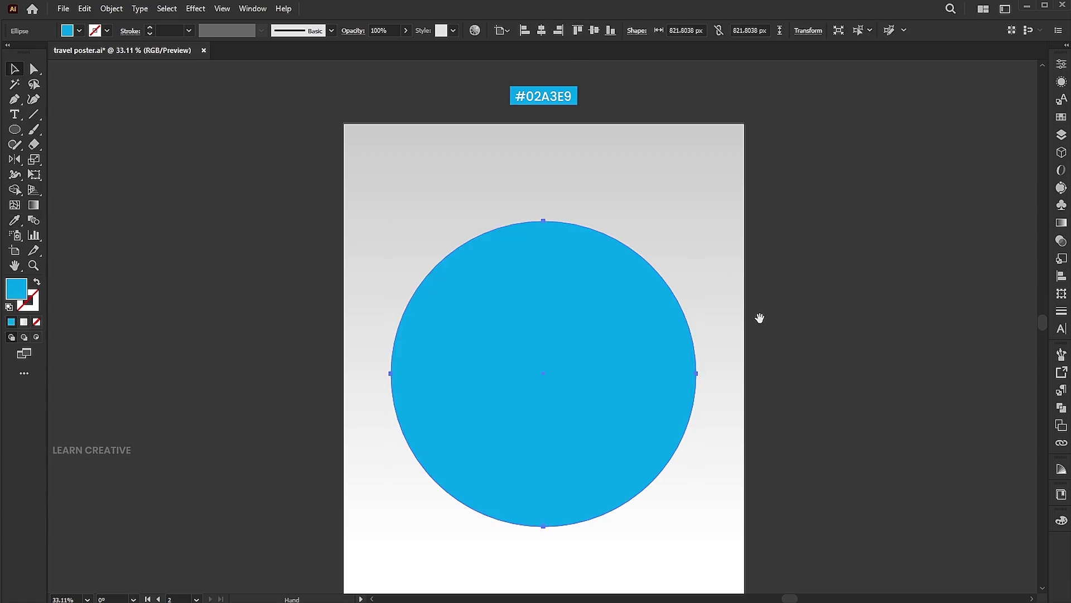
scroll(753, 276, down, 1)
click(753, 274)
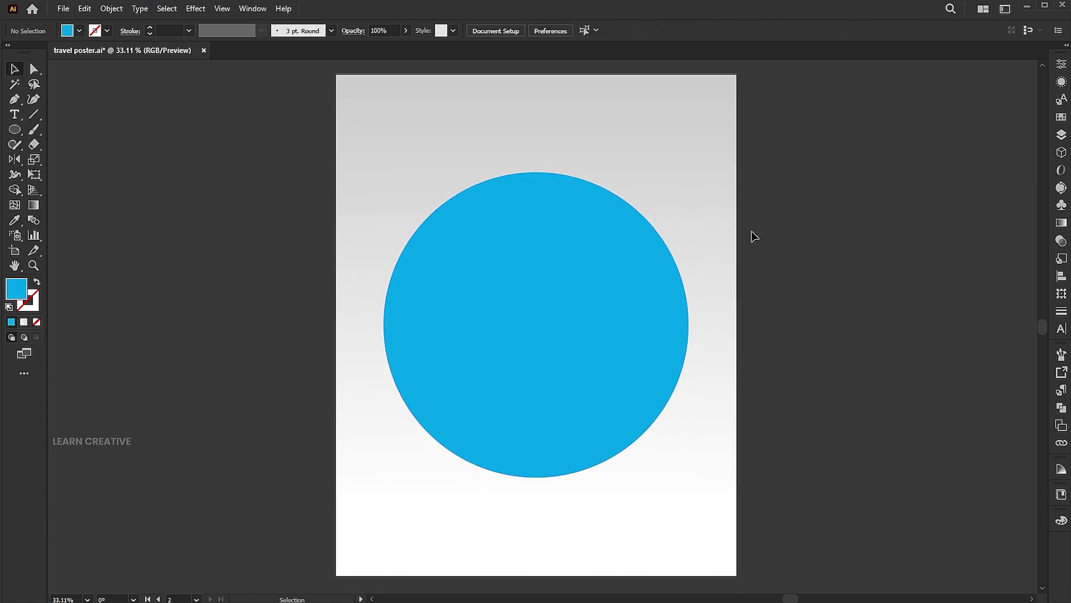
Step: Draw a vertical line about 897 px long through the circle's centre, extending past both its upper and lower edges
click(33, 115)
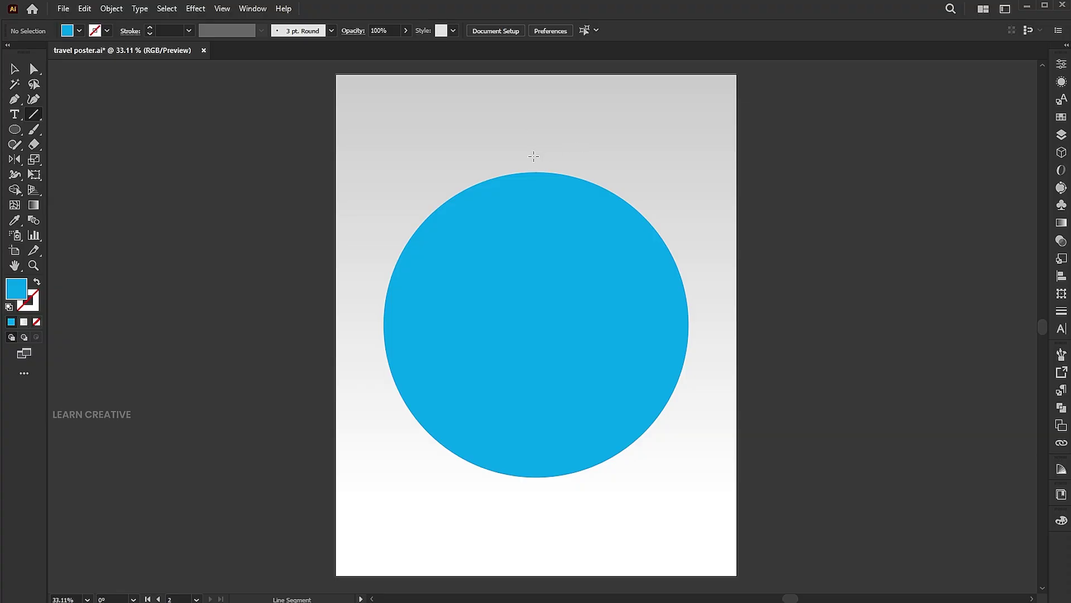
drag(536, 157, 524, 488)
key(v)
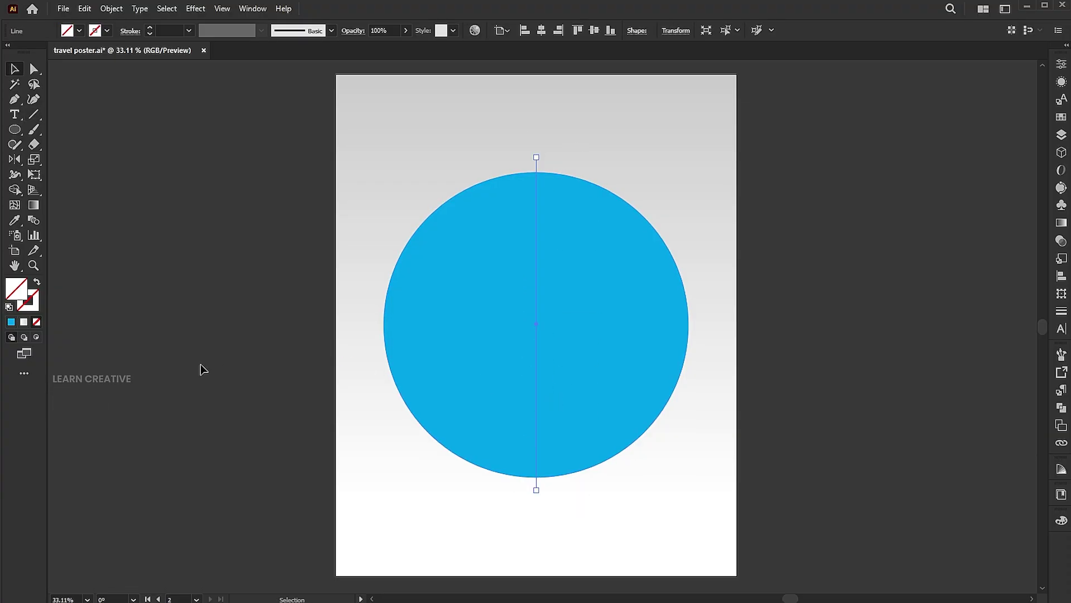
Step: Give the vertical line a white (FFFFFF) stroke with a weight of 30 pt
click(23, 308)
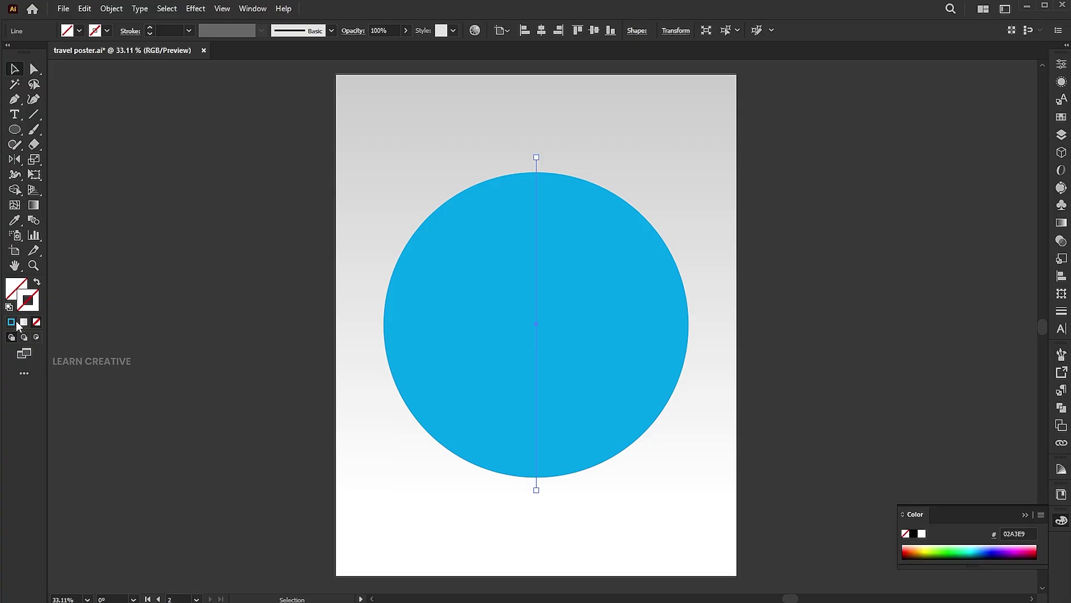
click(14, 323)
click(923, 534)
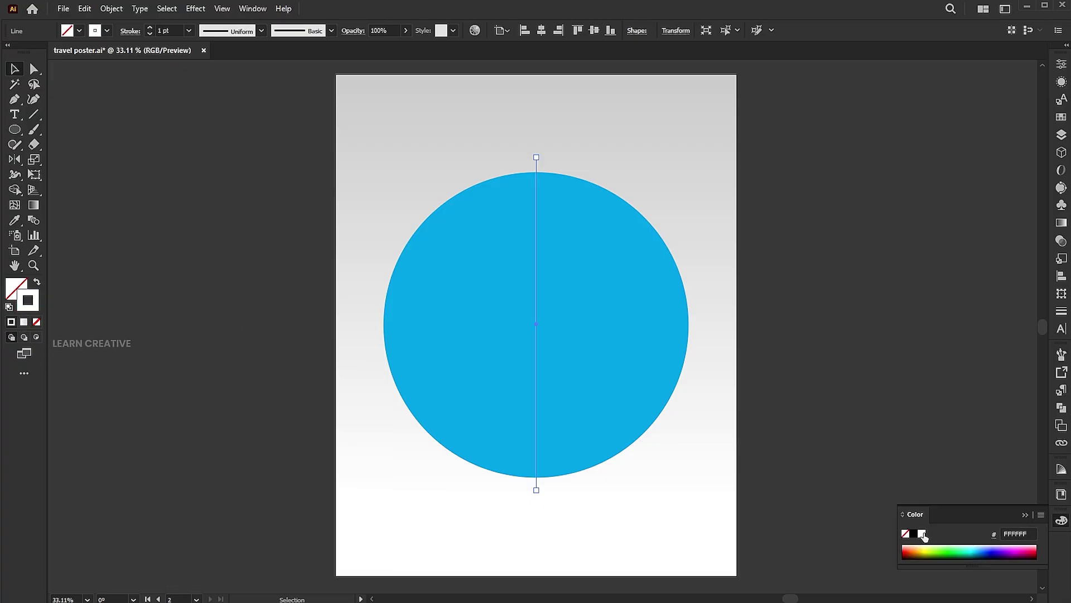
click(1012, 500)
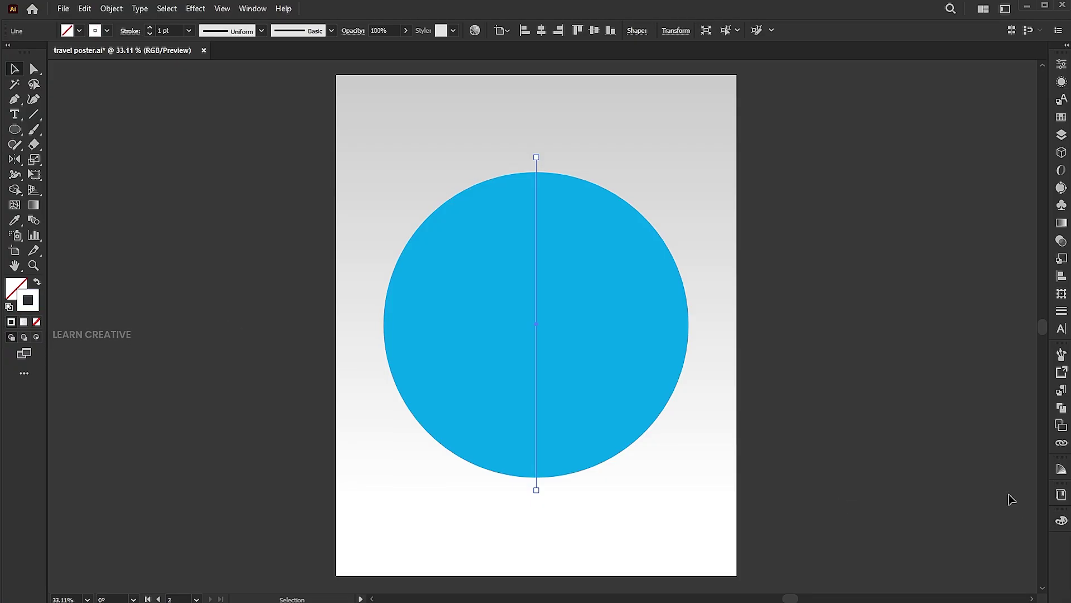
click(175, 29)
key(Return)
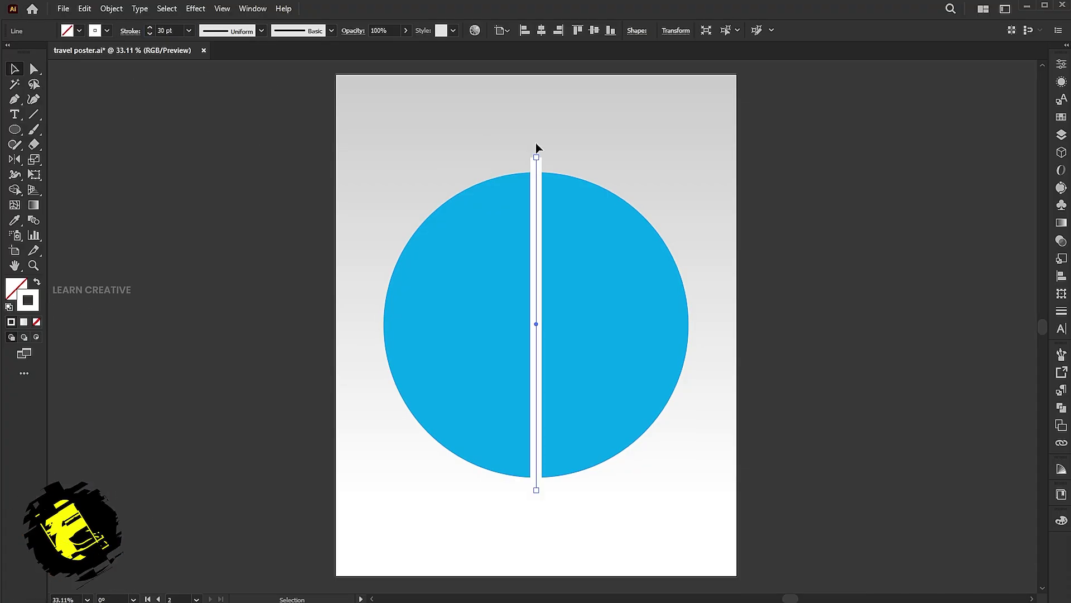
Step: Align the white line to the circle's centre, using the circle as the key object
shift+click(601, 254)
shift+click(601, 250)
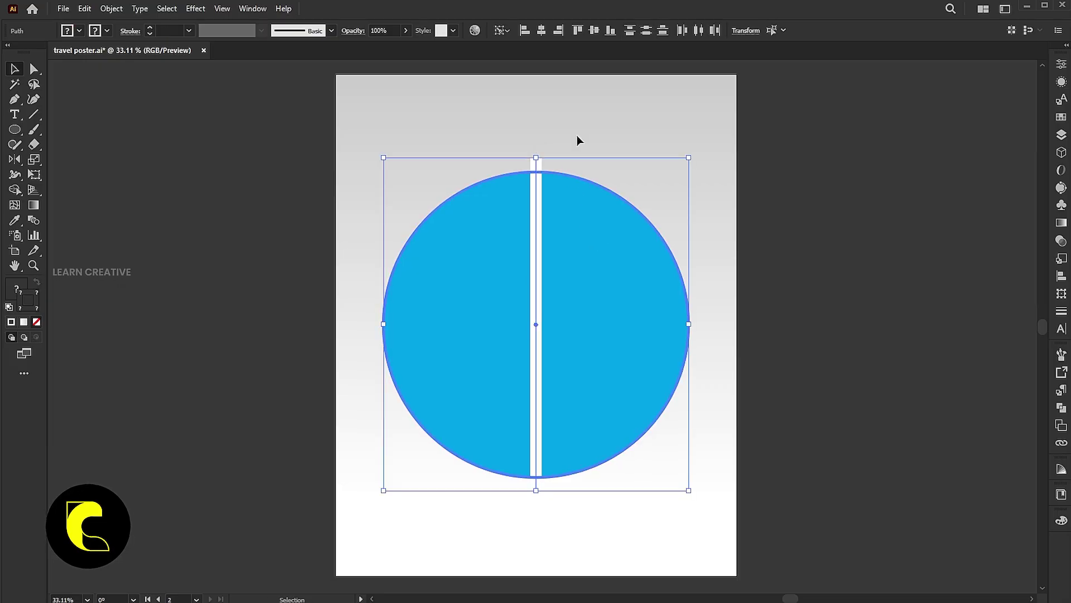
click(668, 180)
Step: Create a copy of the white vertical line rotated by 270° so the two lines form a cross
click(534, 219)
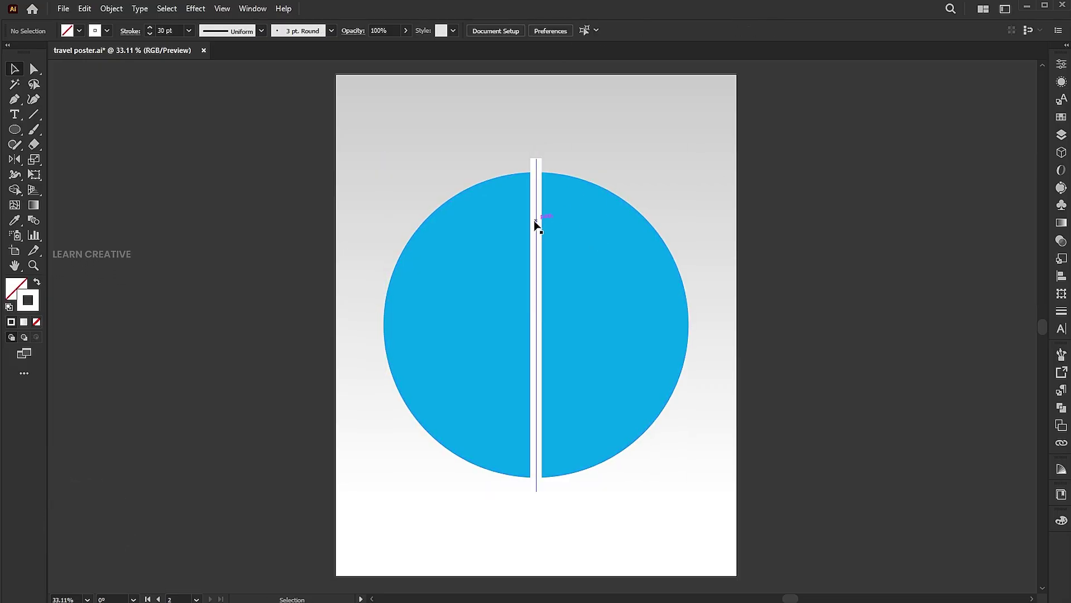
click(86, 181)
right_click(16, 162)
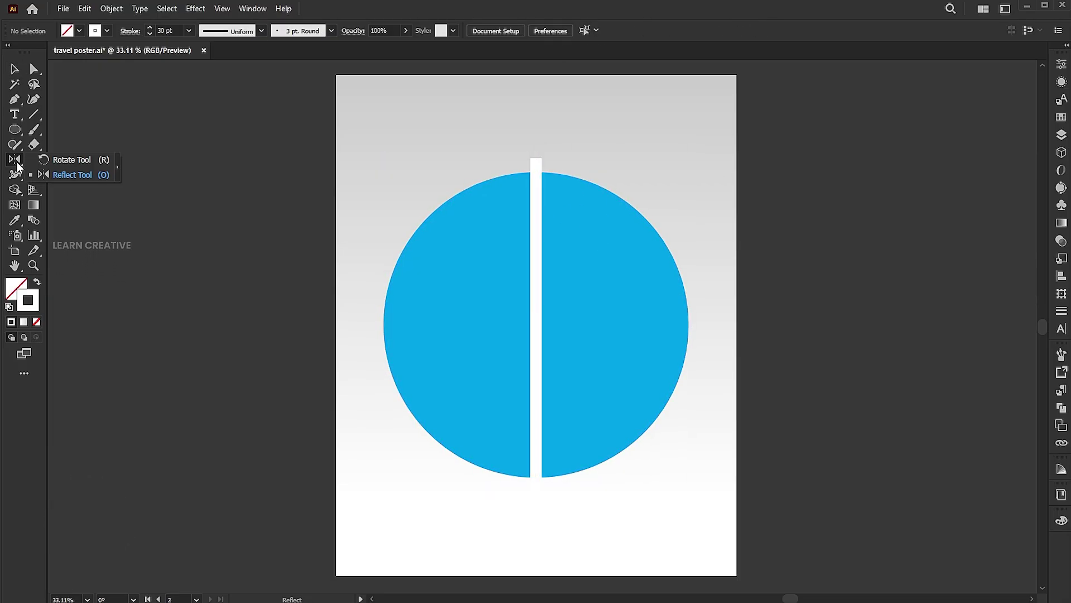
click(66, 160)
key(Return)
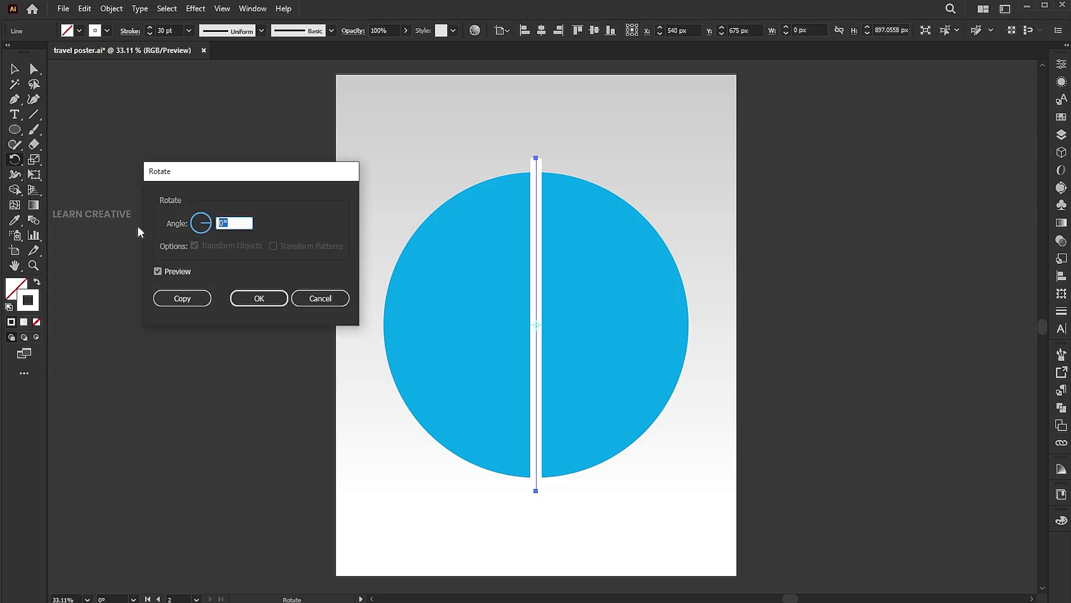
text(270)
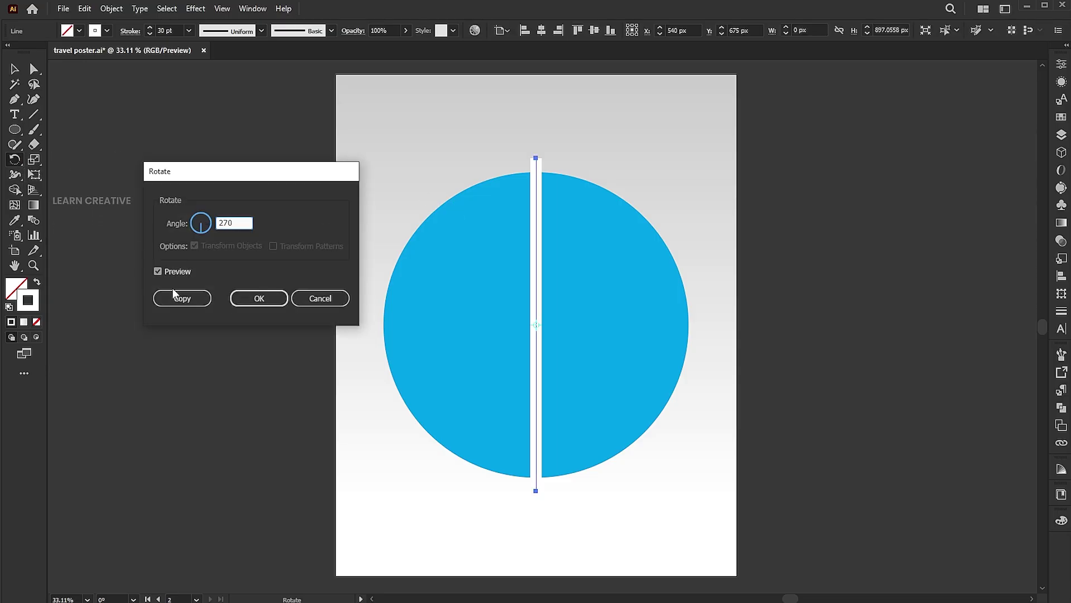
click(234, 295)
key(v)
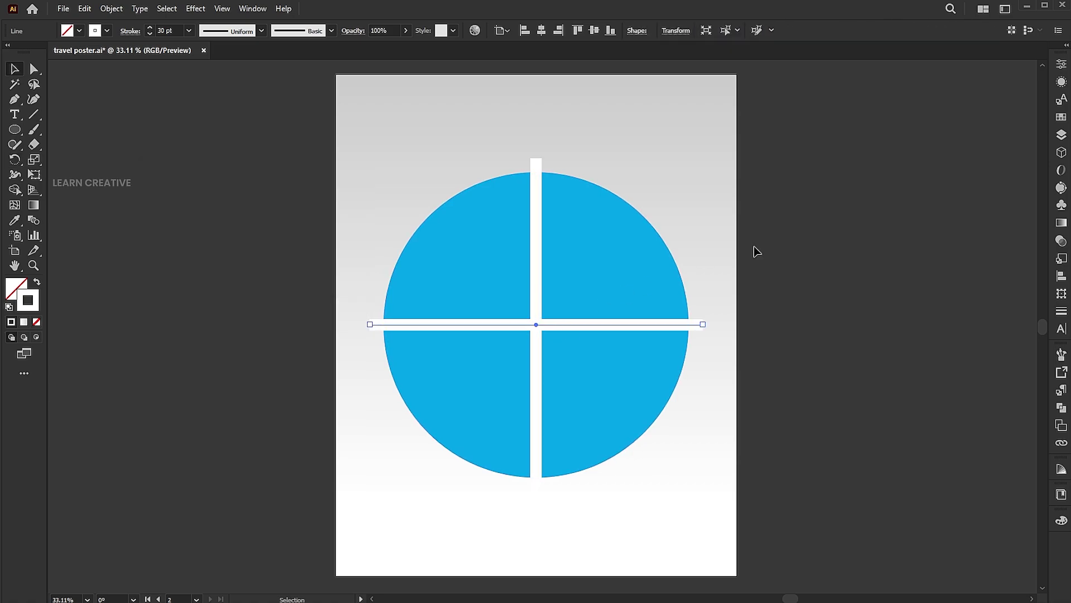
Step: Rotate both white lines together by 315° into a diagonal cross, without making a copy
shift+click(536, 253)
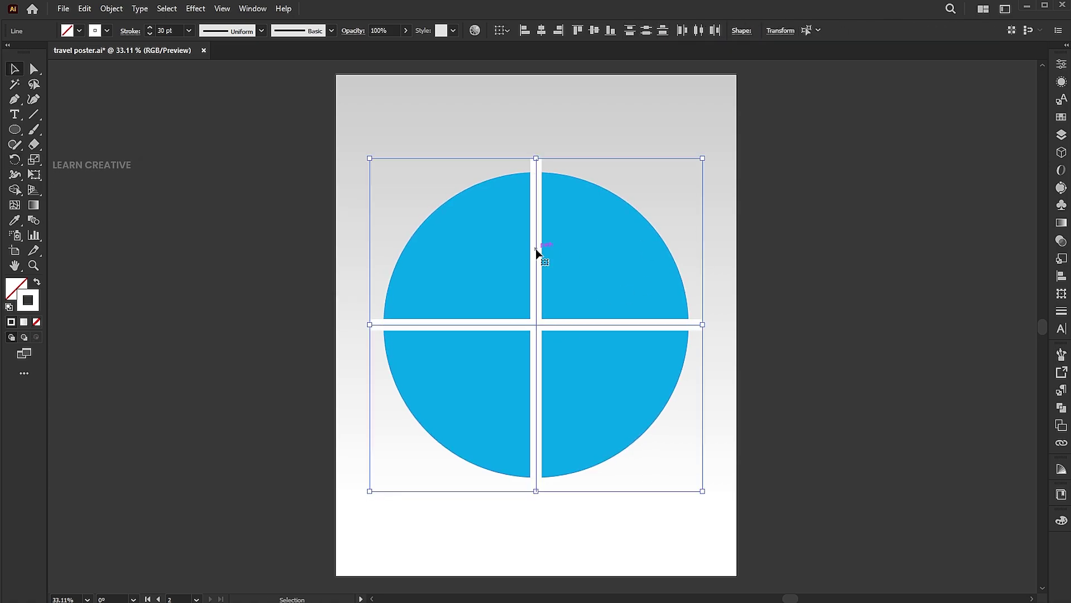
double_click(14, 160)
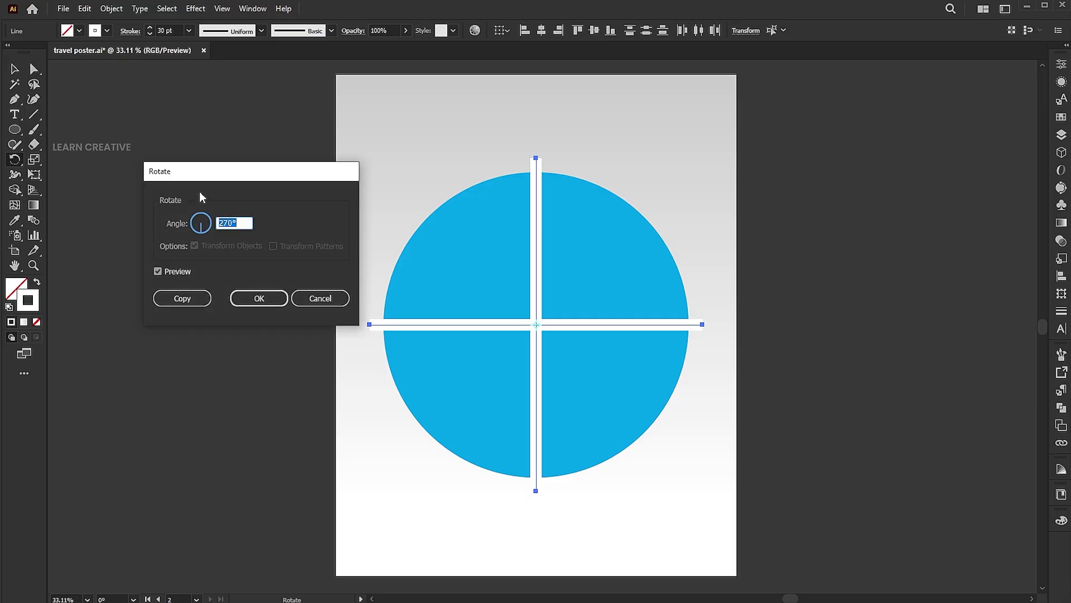
click(158, 271)
text(315)
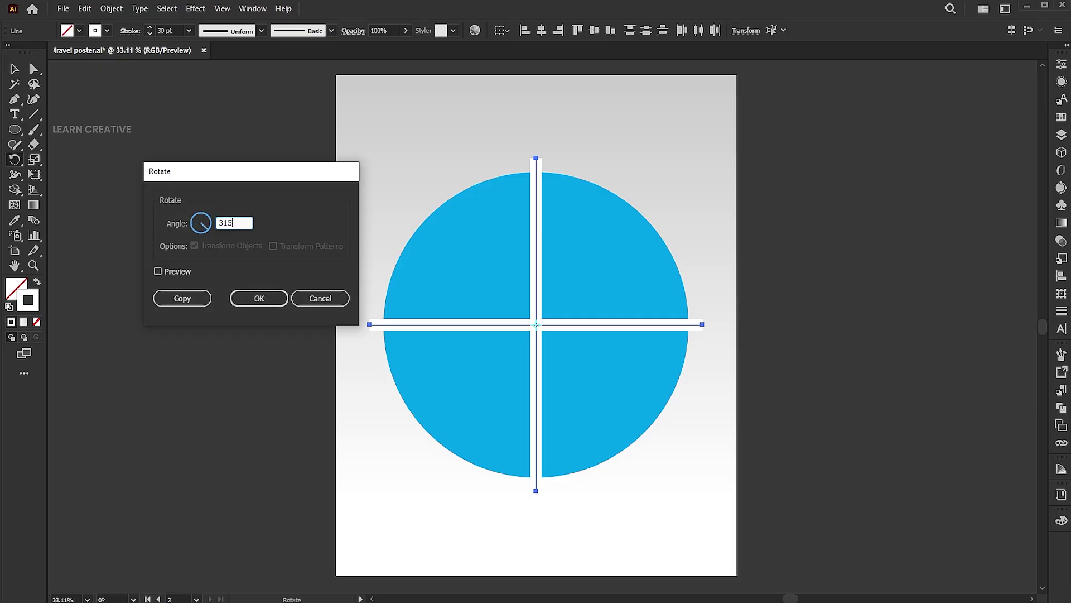
click(167, 273)
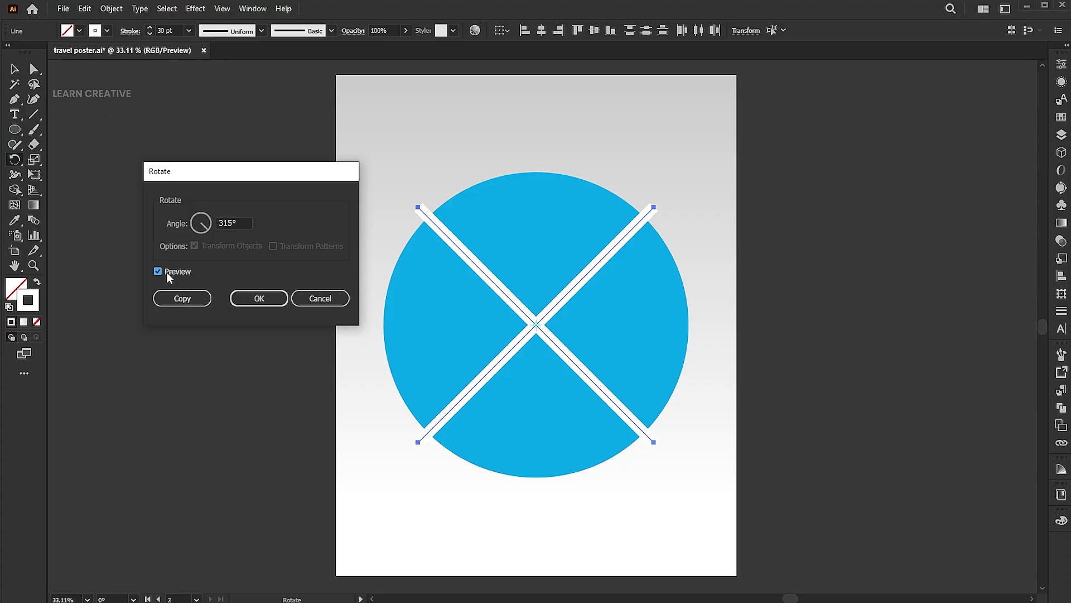
click(246, 294)
key(v)
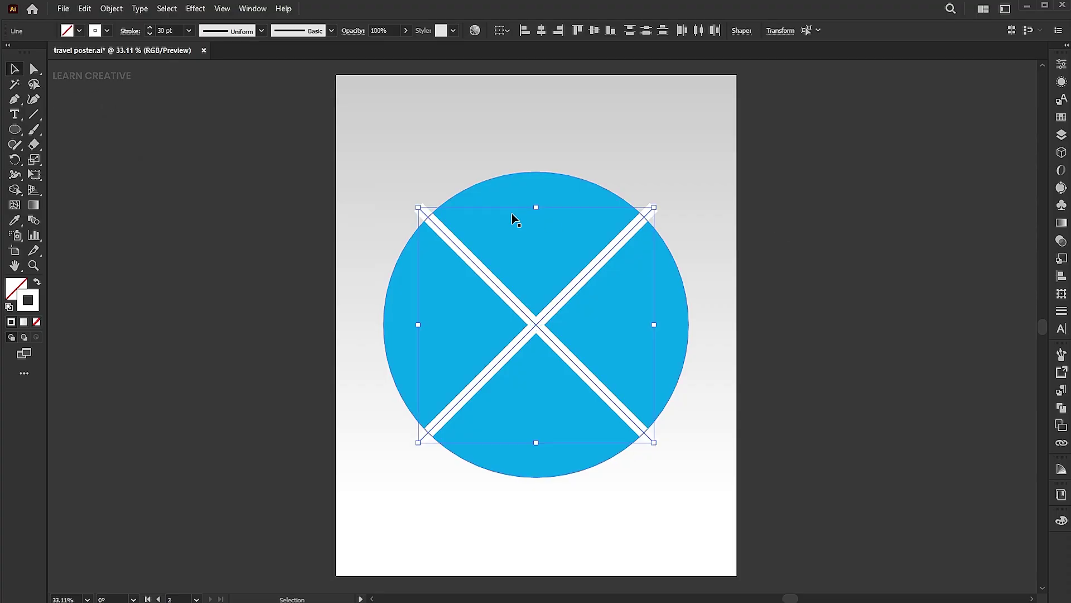
Step: Select the blue circle together with both white diagonal lines and expand their fill and stroke
click(511, 212)
click(112, 9)
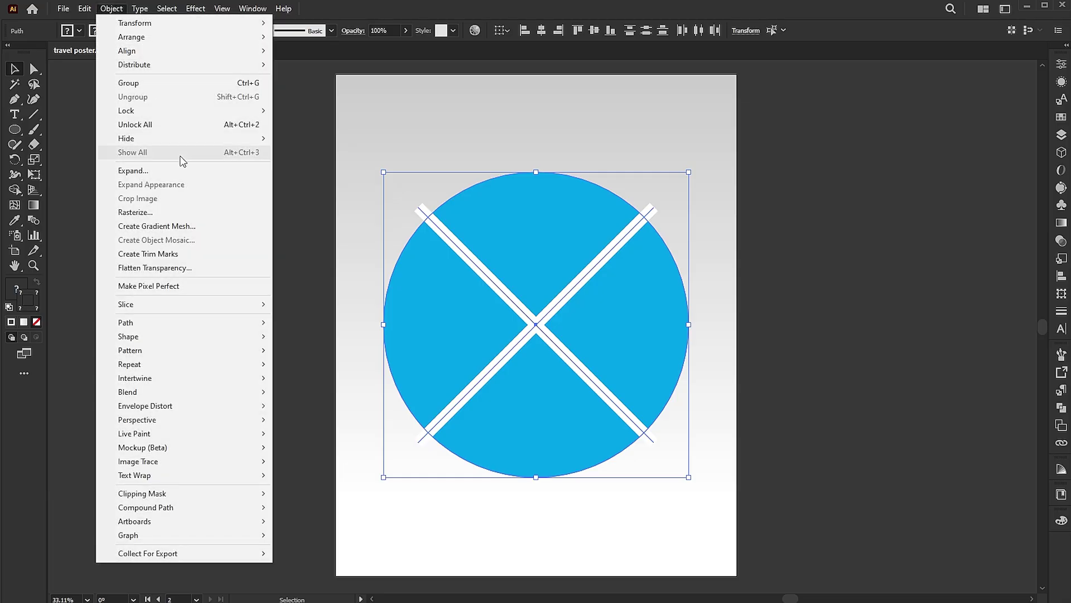
click(176, 171)
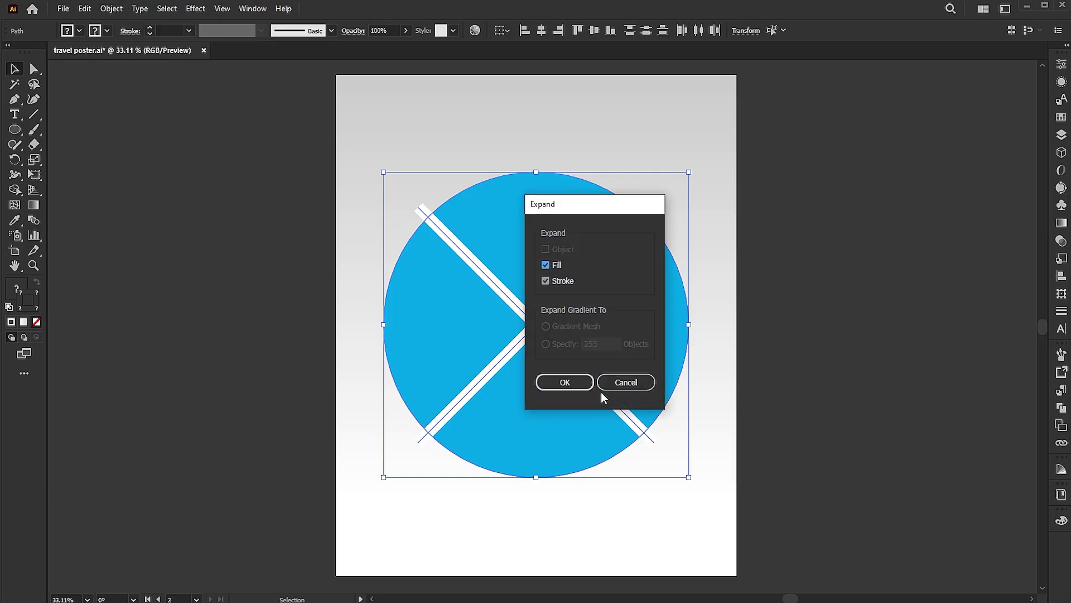
click(580, 383)
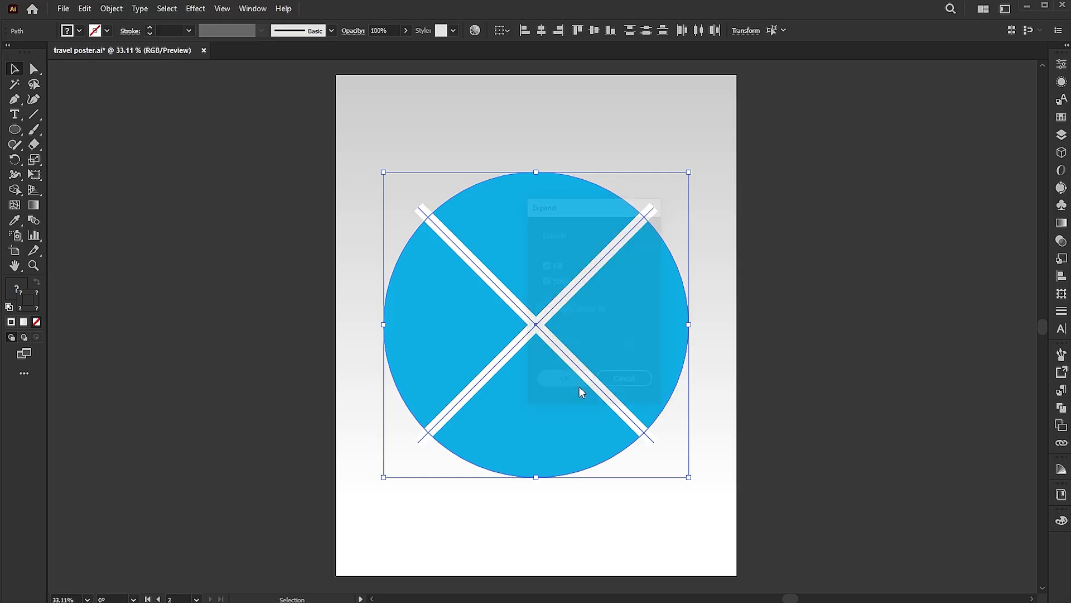
Step: Divide the overlapping circle and expanded lines into separate pieces with the Pathfinder's Divide operation
click(1062, 409)
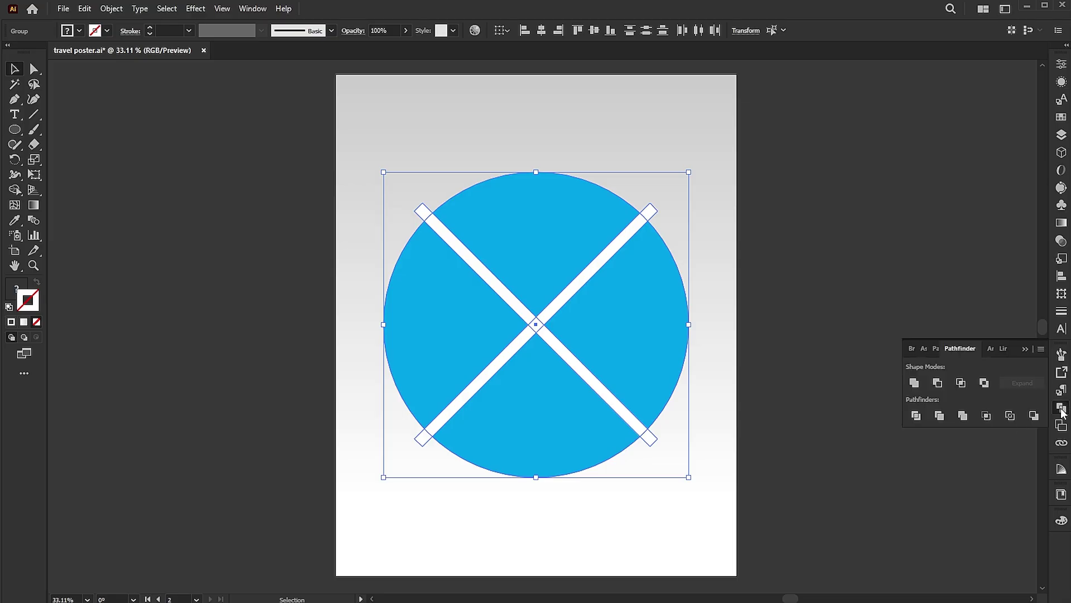
click(916, 416)
click(1026, 350)
Step: Isolate the divided group, select all the blue segments by colour with the Magic Wand and cut them
double_click(515, 230)
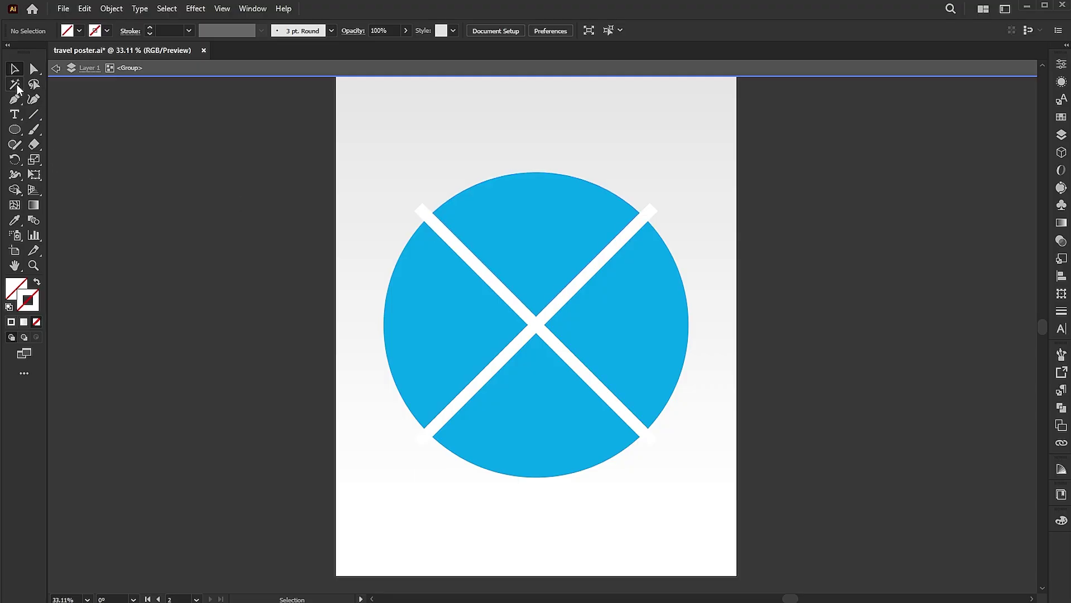
click(16, 85)
click(520, 213)
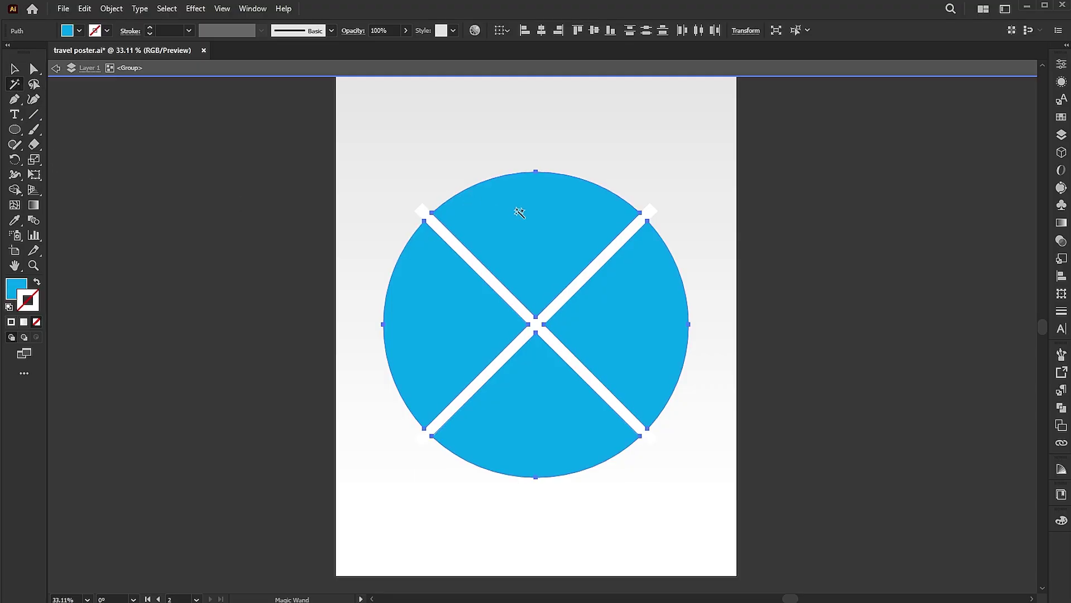
click(84, 8)
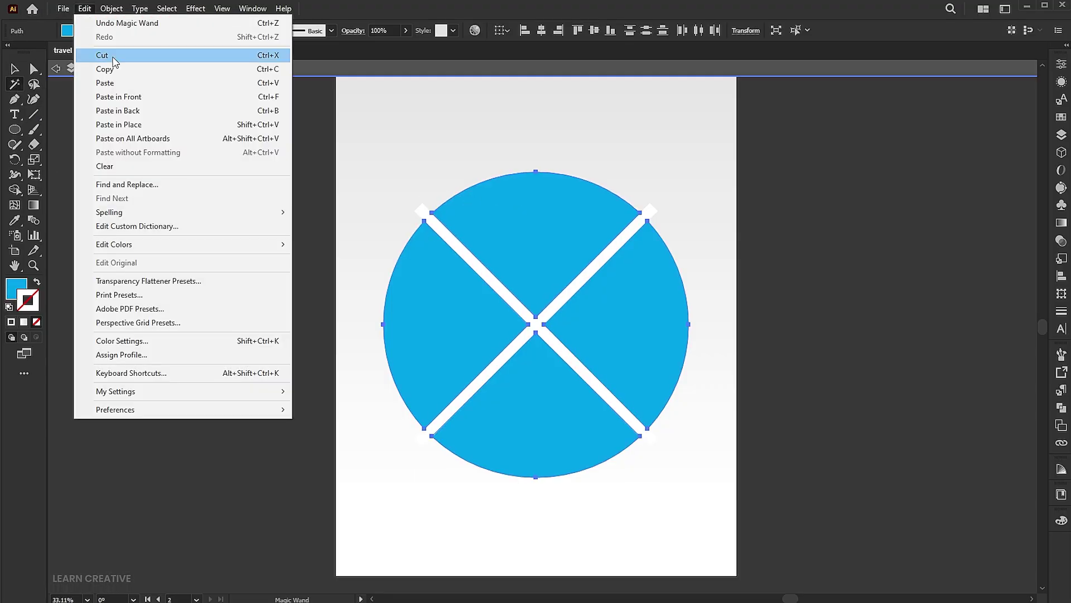
click(114, 58)
Step: Delete the leftover white line pieces, paste the blue segments in front and leave isolation mode
key(ctrl+a)
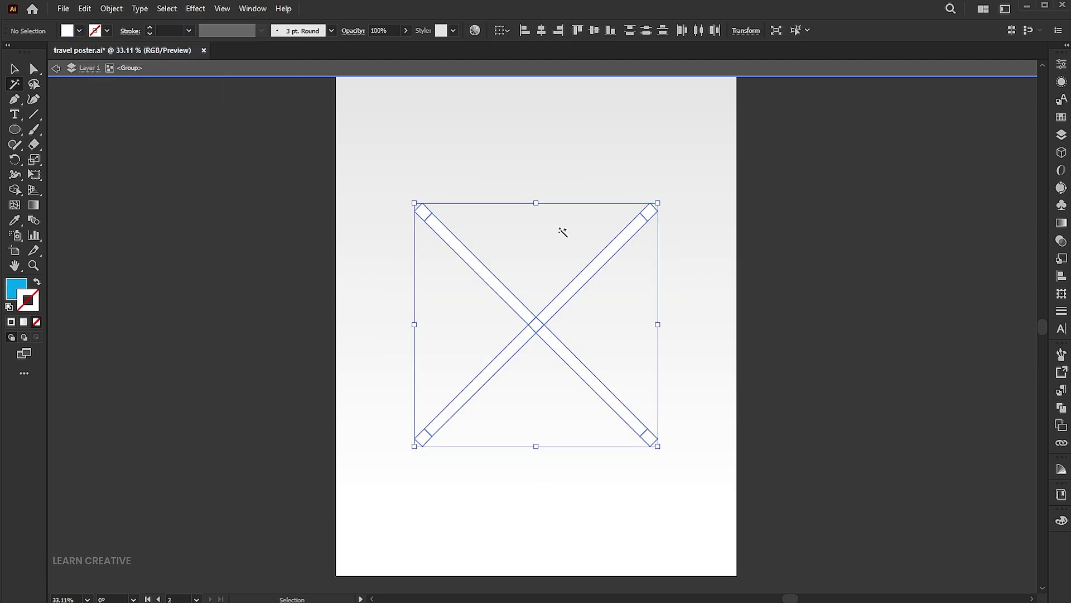
key(Delete)
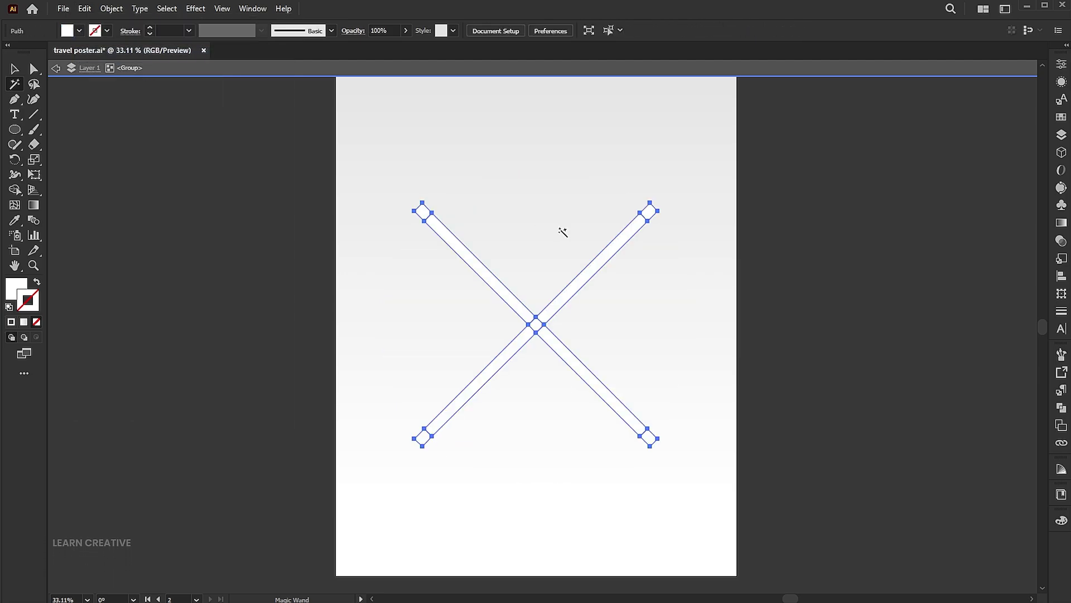
click(85, 8)
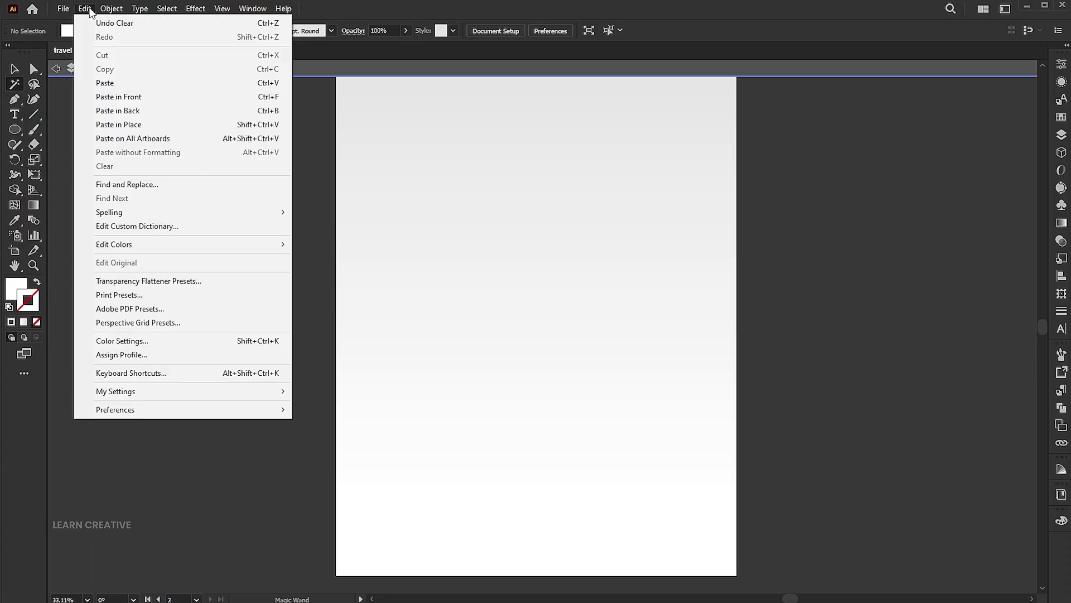
click(119, 96)
key(v)
double_click(870, 283)
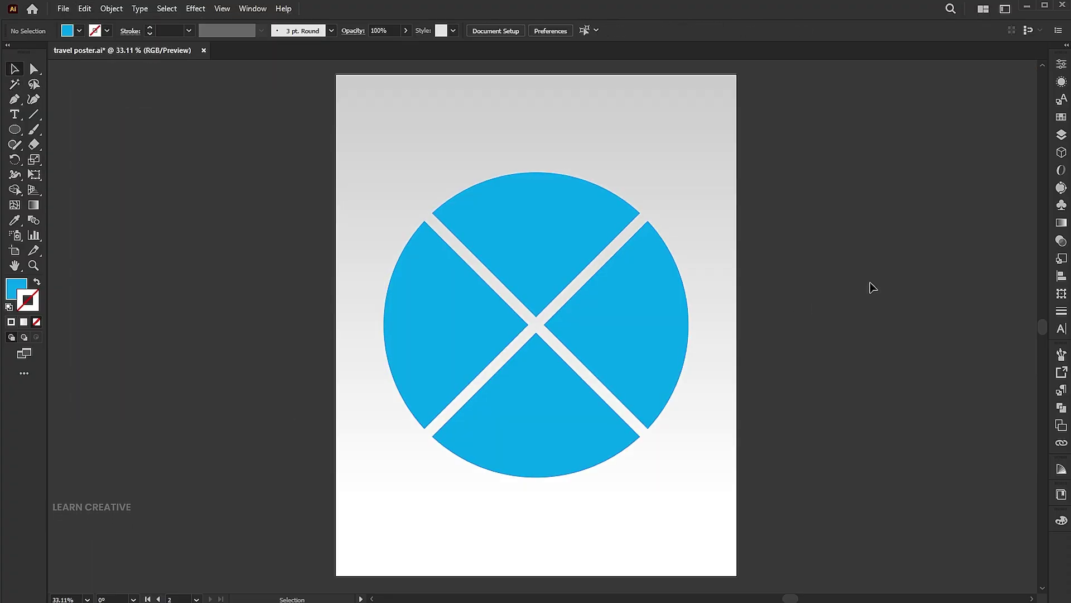
Step: Delete the lower blue segment of the circle
click(520, 416)
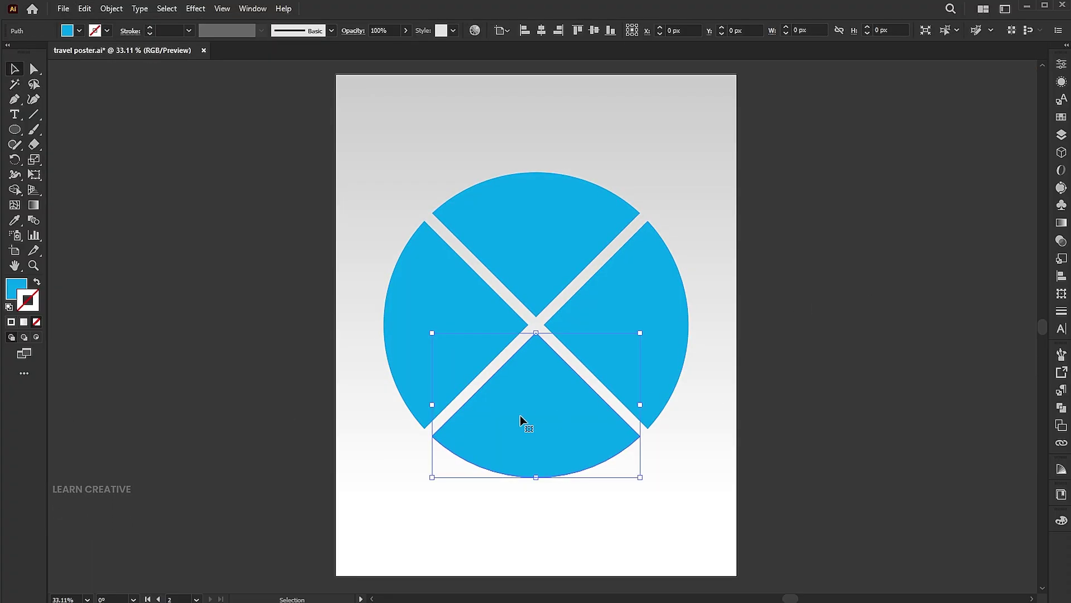
key(Delete)
Step: Move the three remaining blue segments higher on the poster and enlarge them proportionally about their centre
click(600, 365)
shift+click(488, 335)
shift+click(520, 269)
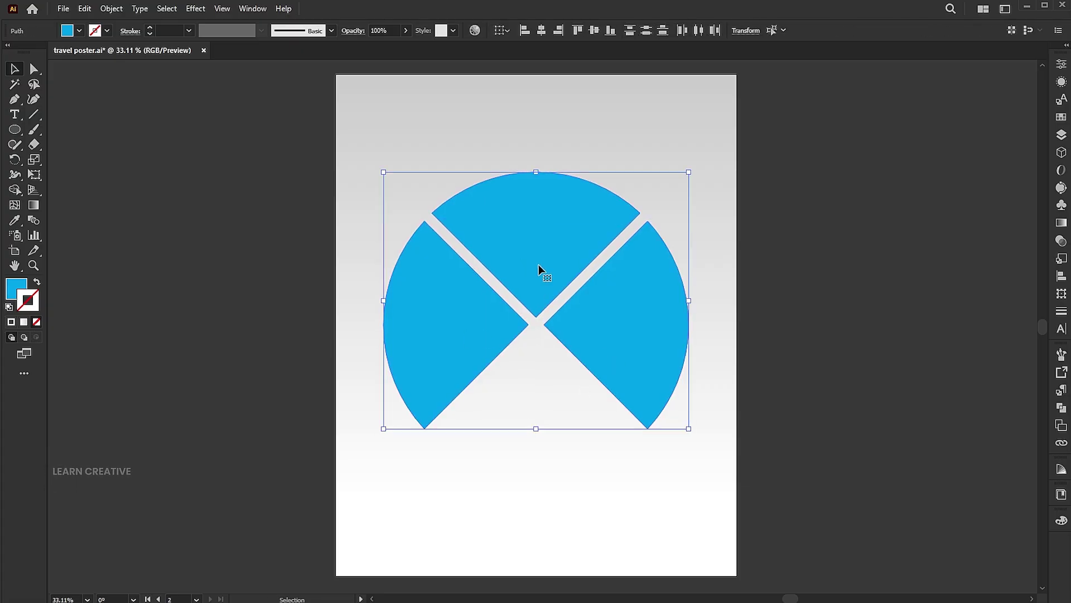
drag(541, 270, 541, 226)
drag(692, 258, 672, 280)
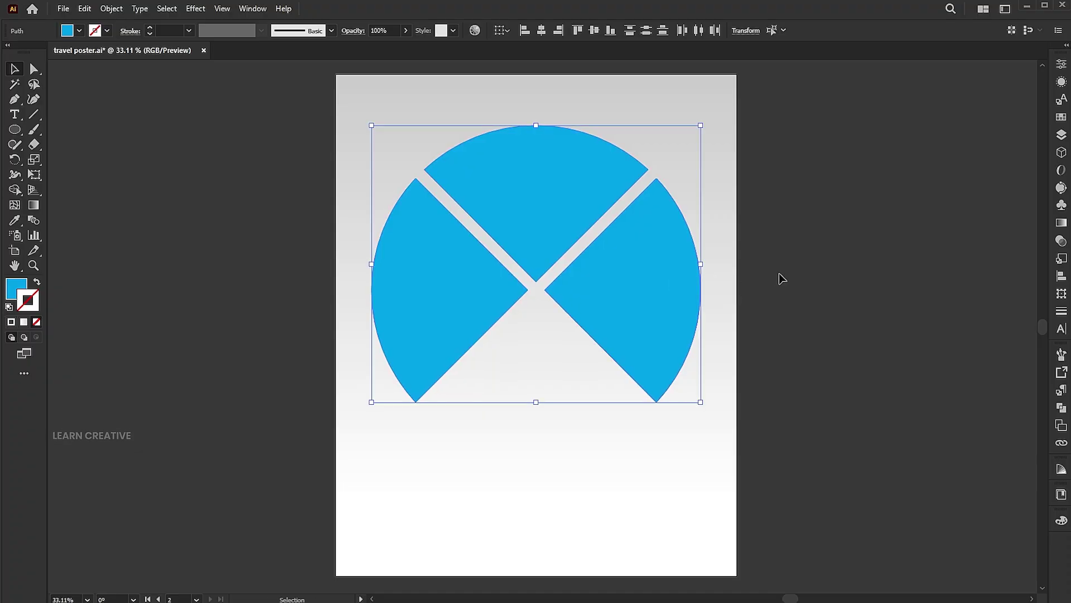
click(781, 279)
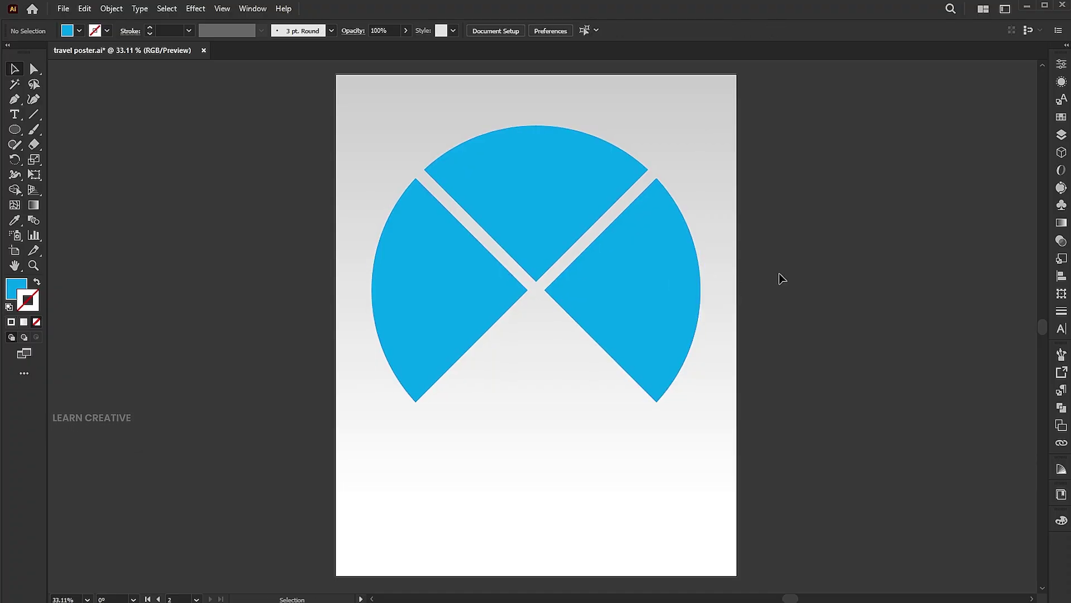
Step: Place the three travel images 01.png, 02.png and 03.png on the poster as linked files at small size
click(64, 9)
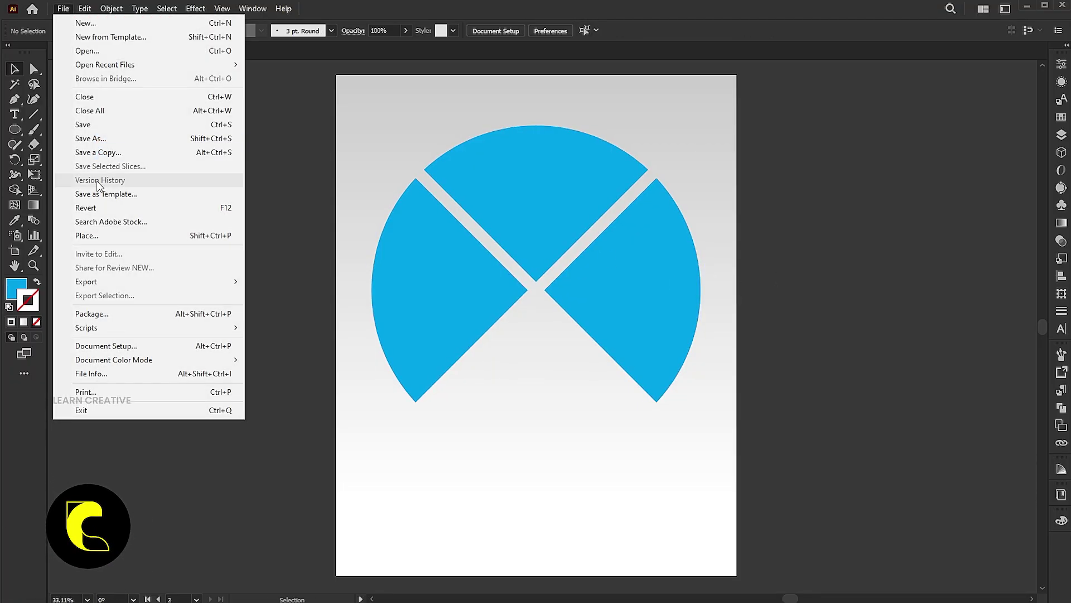
click(86, 236)
drag(311, 170, 140, 112)
click(491, 582)
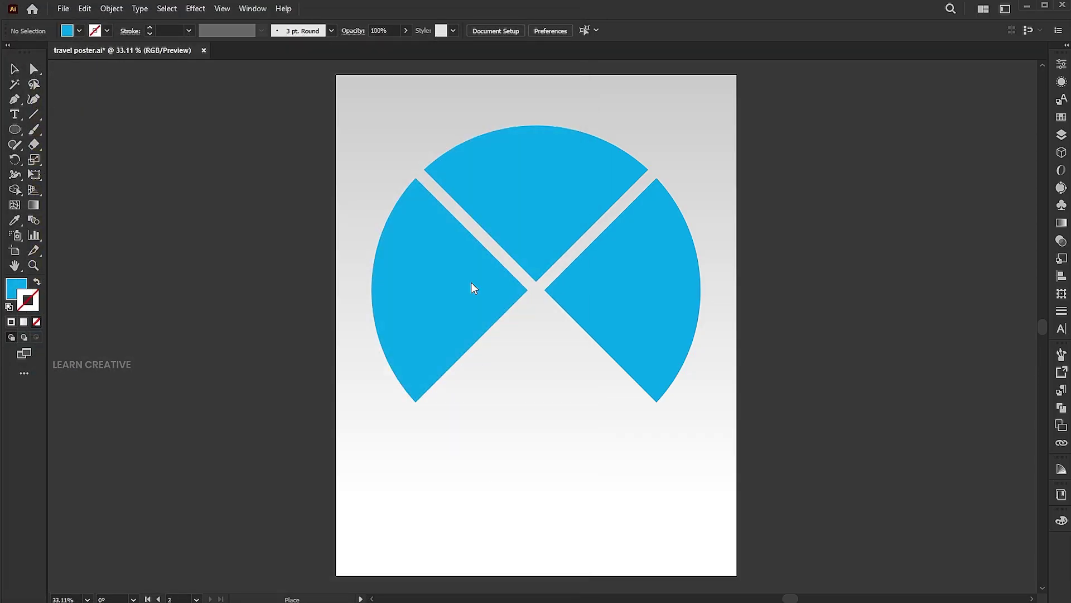
drag(455, 173, 767, 420)
drag(381, 273, 528, 432)
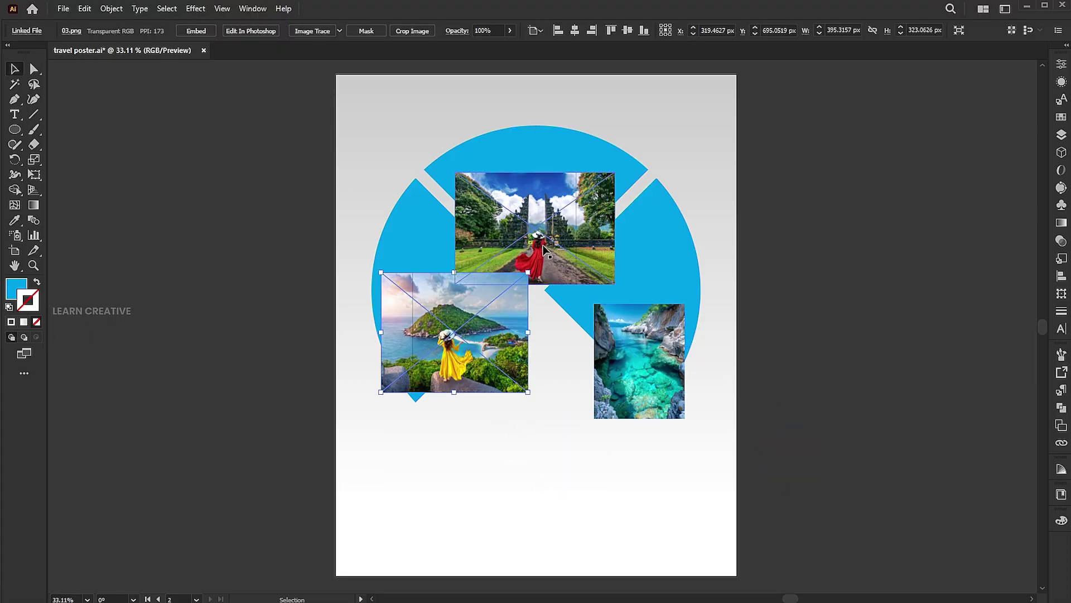
Step: Position the cove photo over the upper segment, the red-dress photo over the right one and the yellow-dress photo over the left one
drag(569, 209, 754, 285)
drag(474, 345, 443, 348)
drag(608, 386, 528, 215)
Step: Bring the three blue segments to the front, above the placed photos
click(617, 177)
shift+click(618, 233)
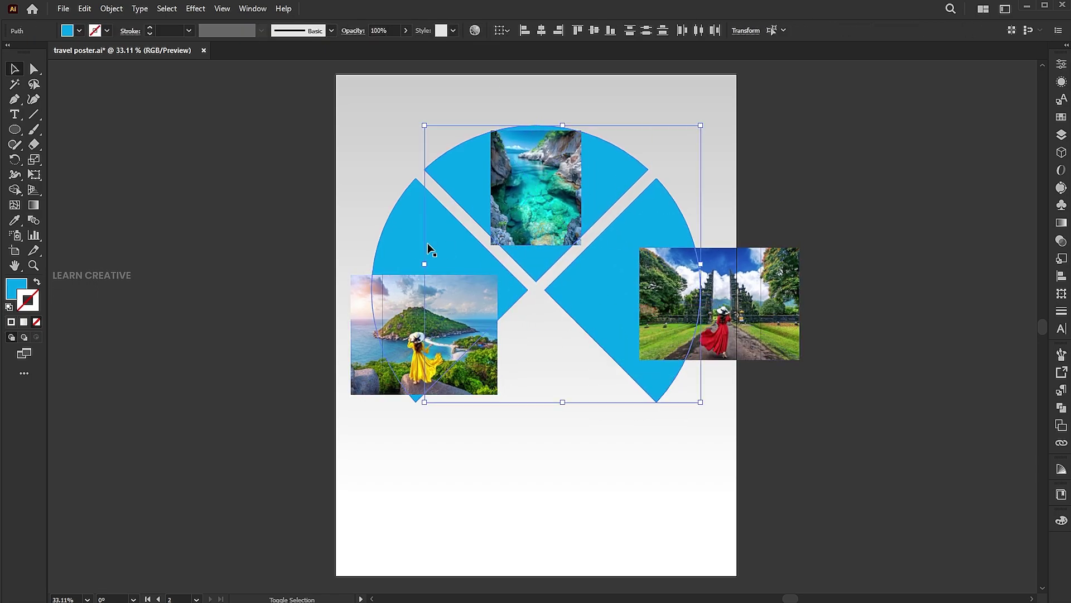
shift+click(404, 227)
right_click(406, 227)
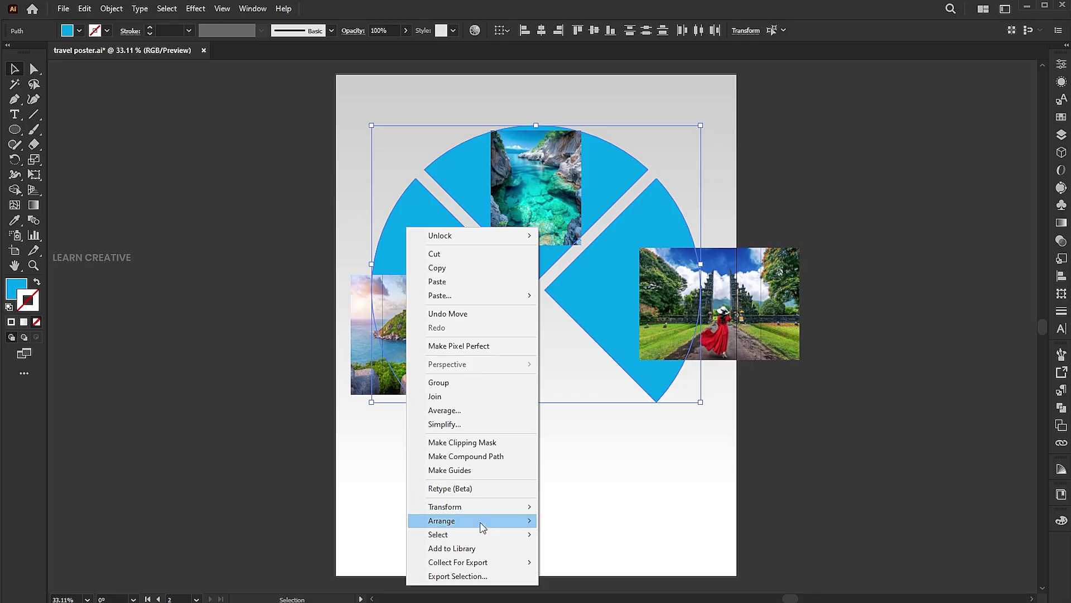
mouse_move(480, 520)
click(580, 519)
click(779, 220)
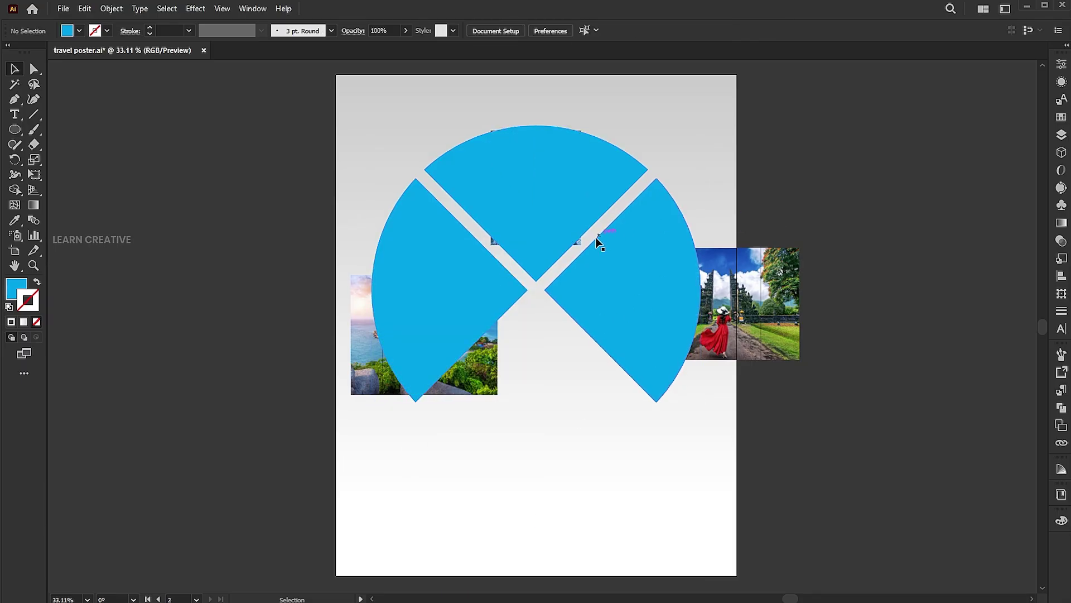
Step: Make a clipping mask from the upper segment and the cove photo
click(581, 241)
shift+click(609, 168)
right_click(610, 168)
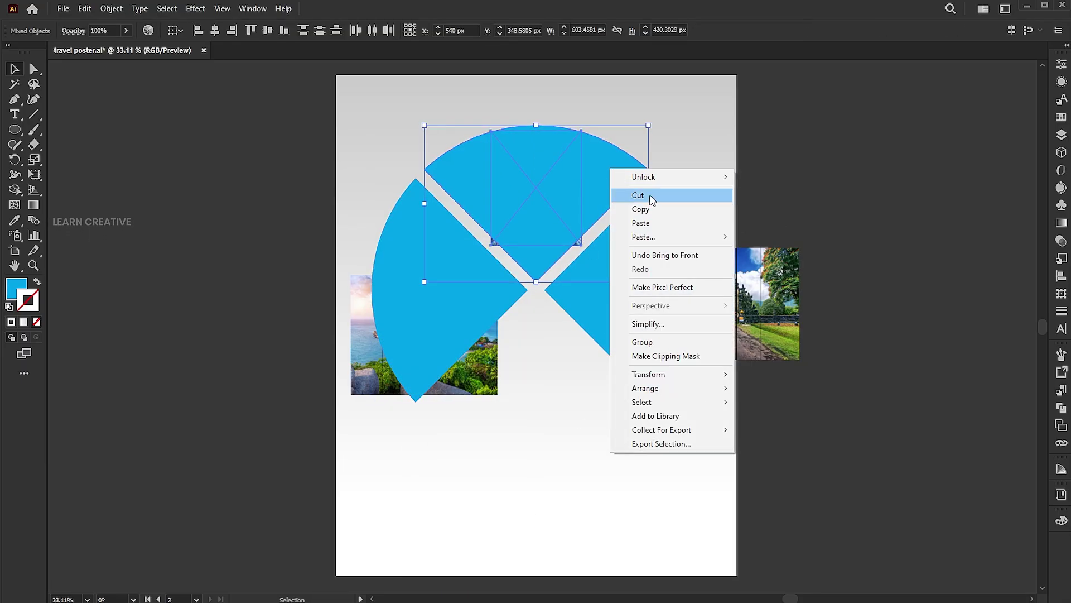
click(668, 357)
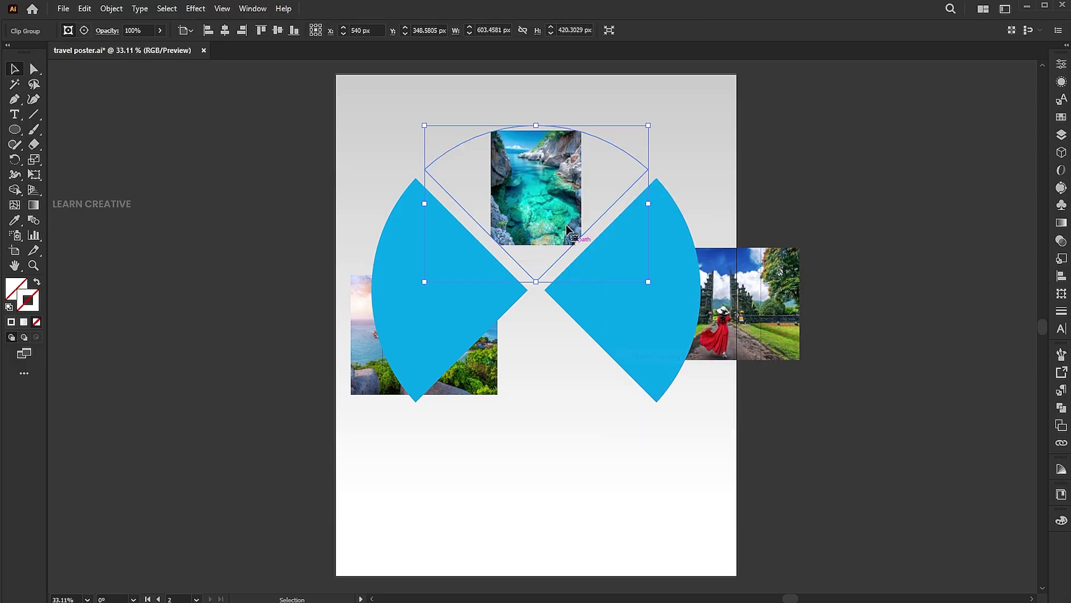
Step: Enlarge the cove photo inside its clip group until it fills the whole upper segment
double_click(554, 205)
click(554, 205)
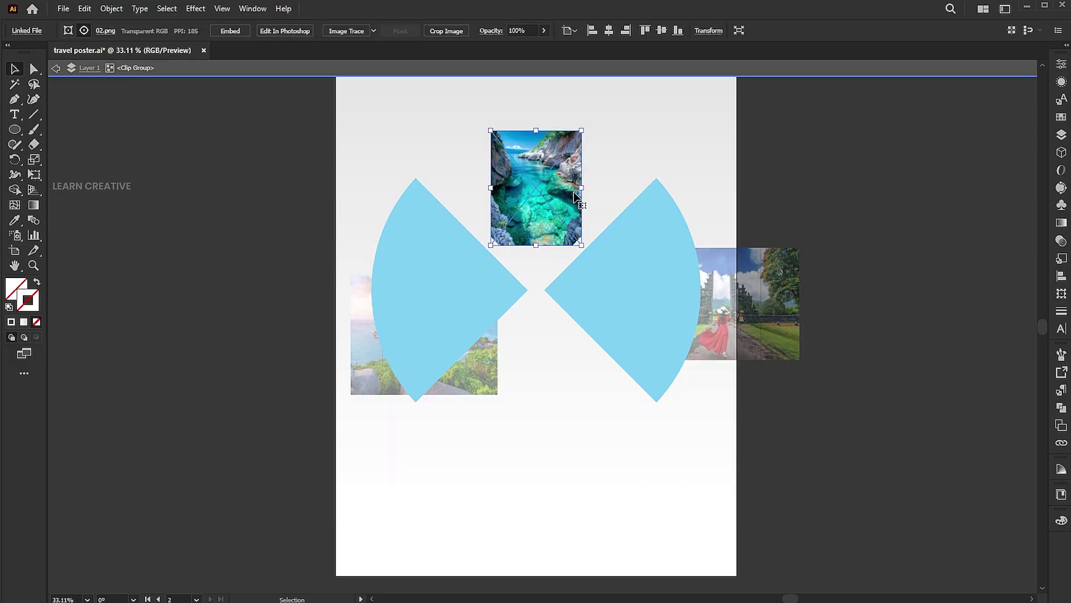
drag(581, 184, 575, 247)
double_click(766, 187)
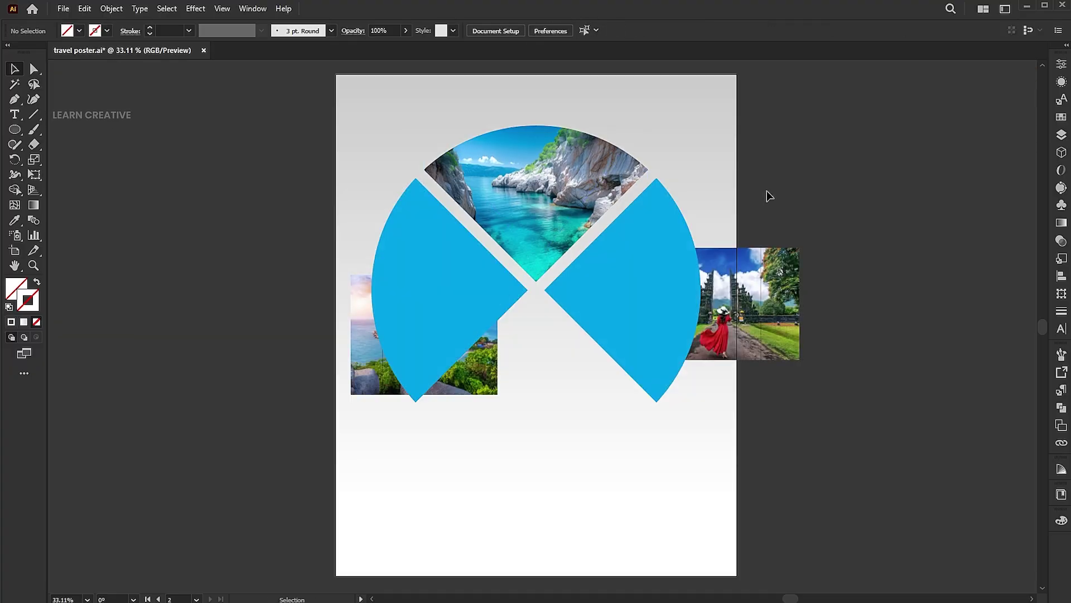
Step: Make a clipping mask from the right segment and the red-dress temple photo
click(674, 277)
shift+click(747, 284)
right_click(678, 273)
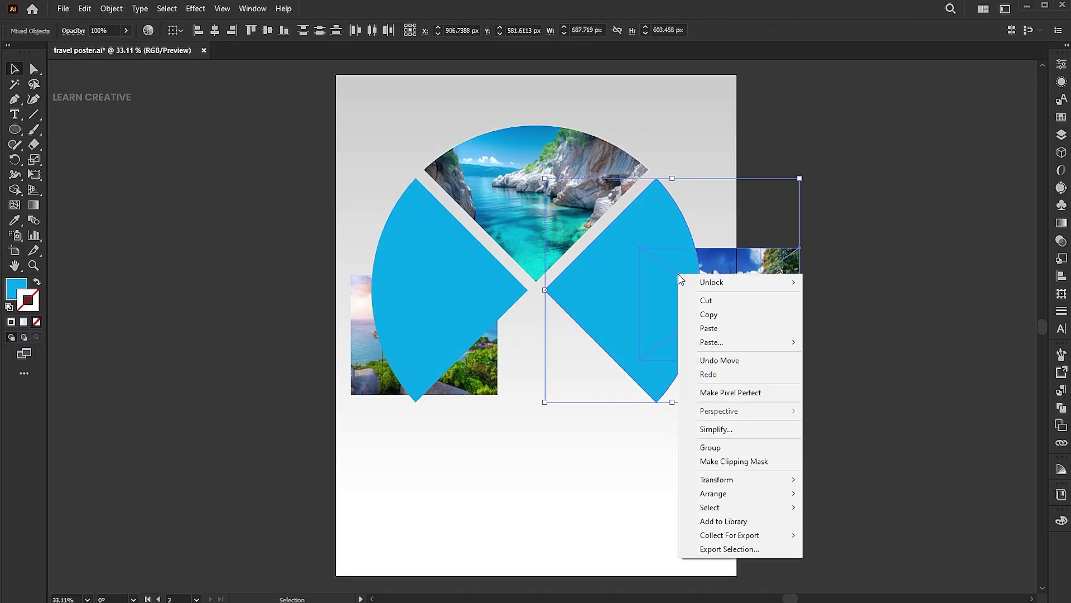
click(726, 461)
Step: Enlarge and reposition the temple photo inside its clip group so it fills the right segment with the woman in view
double_click(680, 293)
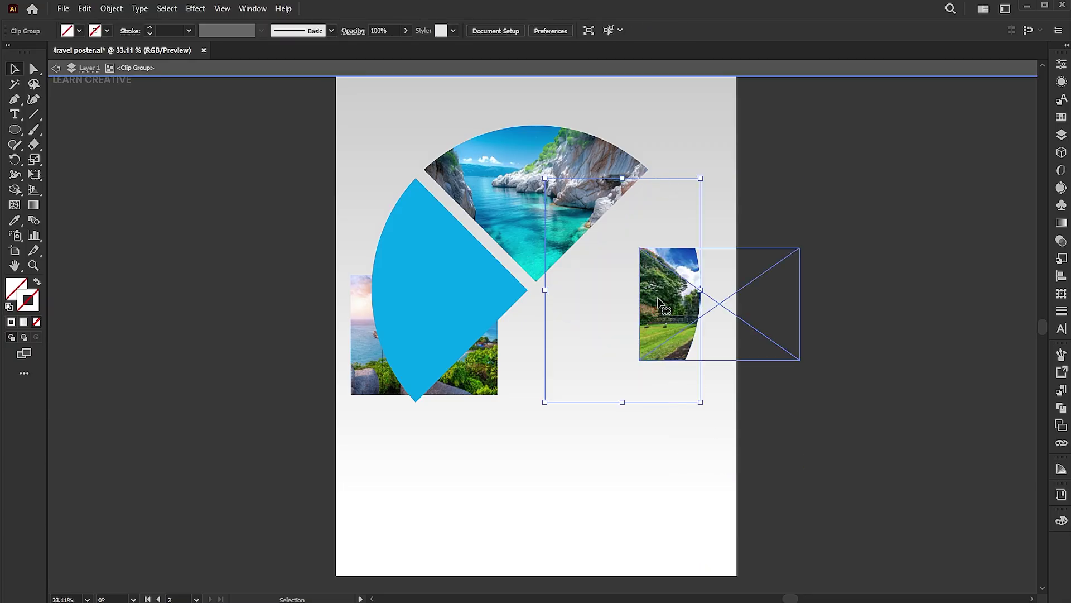
drag(682, 292, 594, 278)
drag(631, 235, 659, 180)
drag(657, 216, 665, 218)
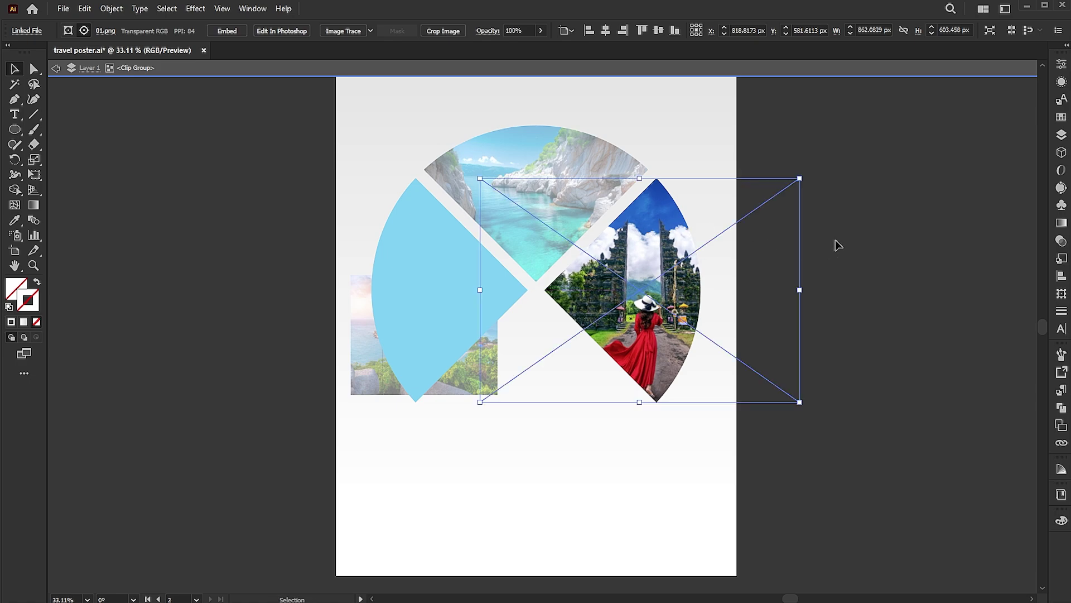
double_click(838, 244)
Step: Make a clipping mask from the left segment and the yellow-dress island photo
click(488, 366)
shift+click(447, 251)
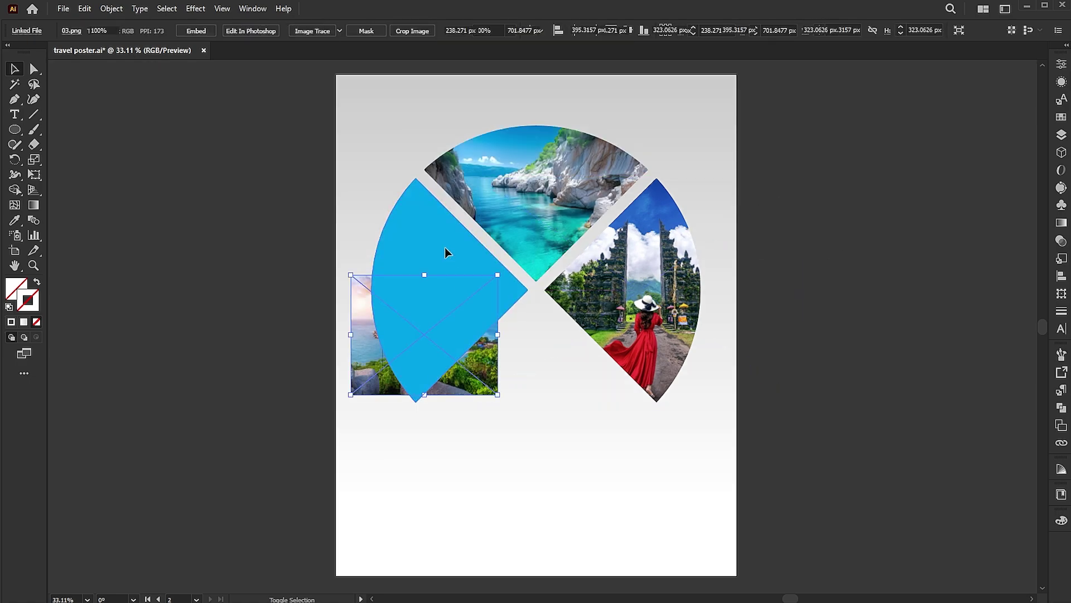
right_click(421, 234)
click(477, 421)
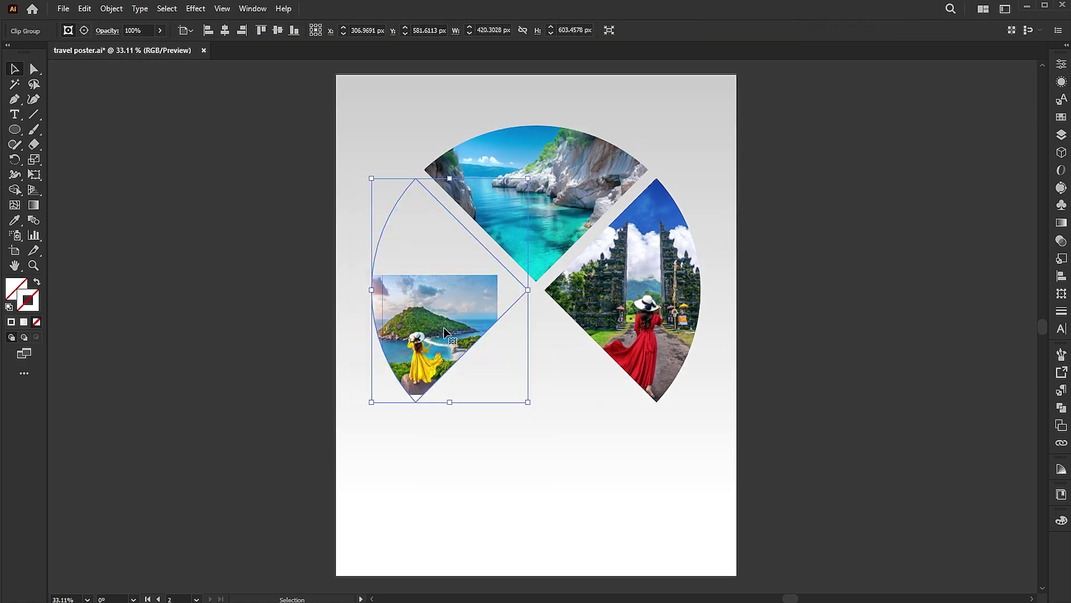
Step: Enlarge and reposition the island photo inside its clip group so it fills the left segment with the woman in view
double_click(443, 327)
drag(497, 273, 564, 219)
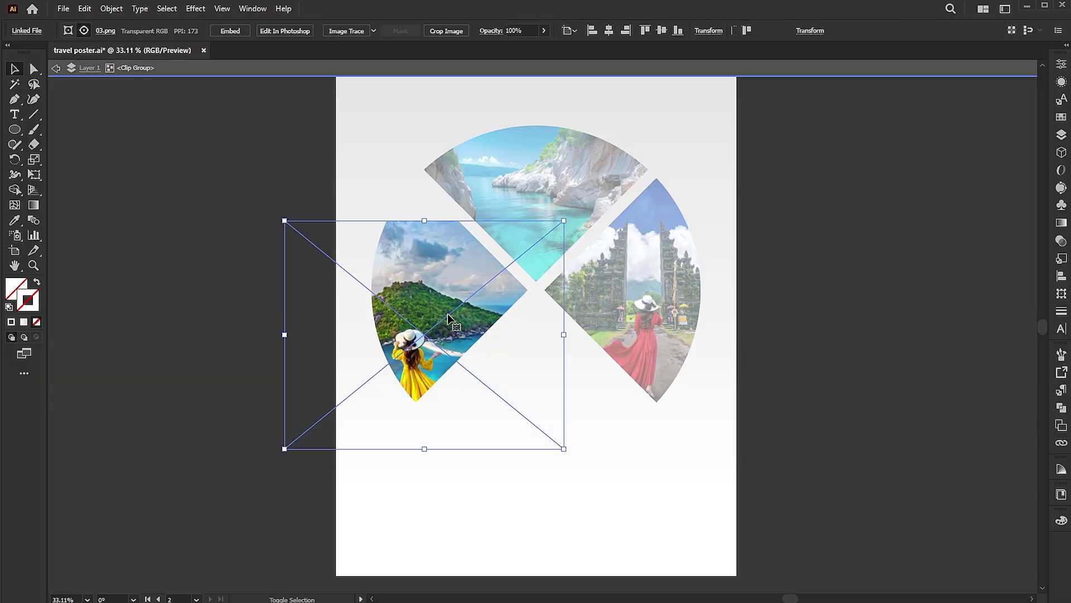
drag(439, 316, 458, 279)
drag(443, 184, 444, 180)
drag(446, 252, 434, 246)
double_click(845, 287)
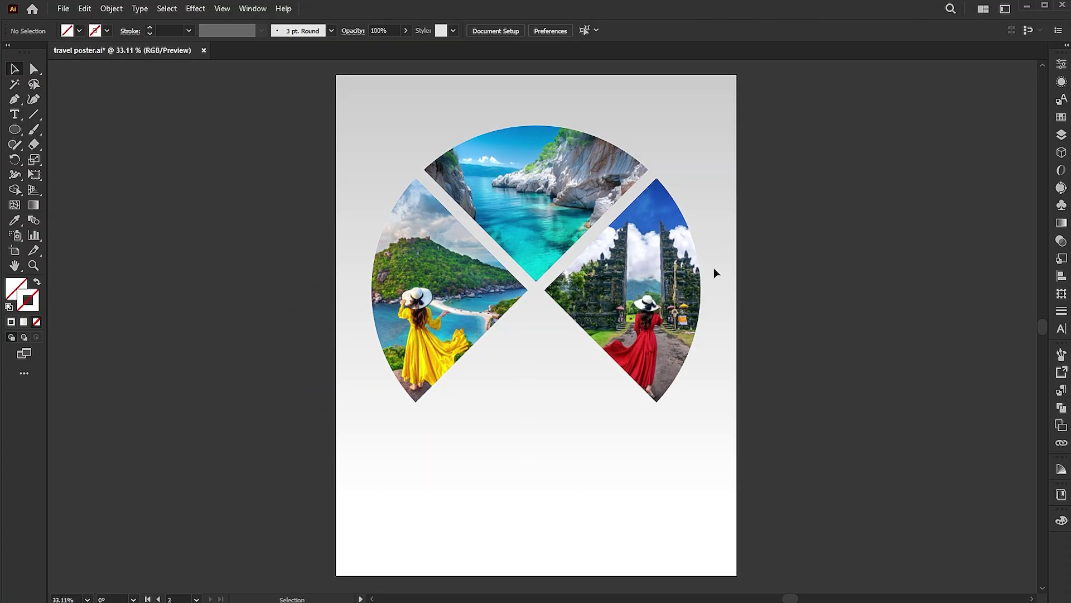
Step: Draw a circle about 265 px in diameter centred where the three photo segments meet
click(14, 128)
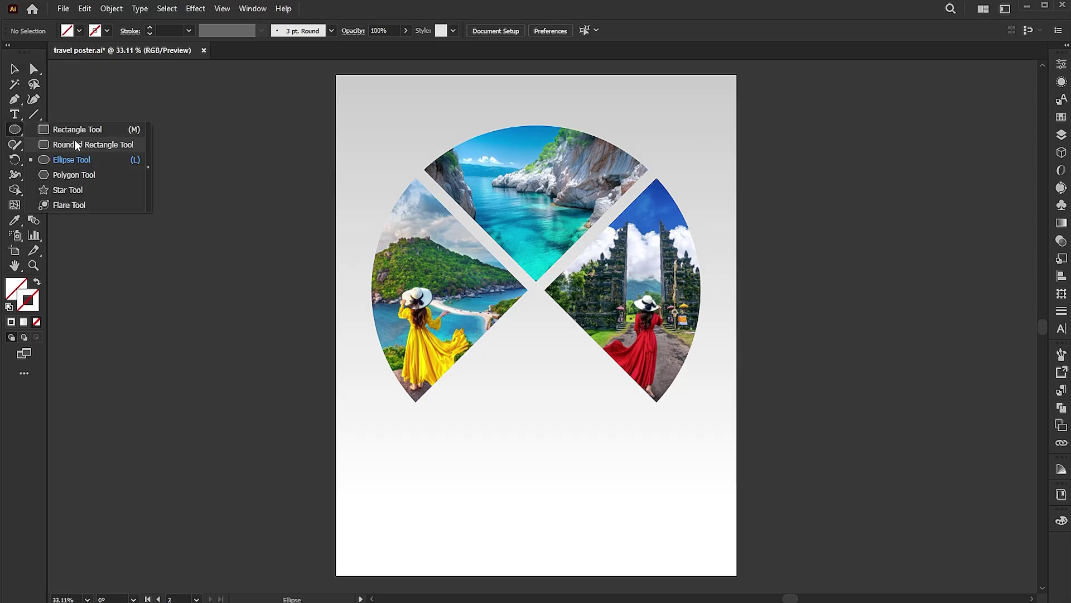
drag(536, 286, 596, 329)
drag(584, 324, 586, 337)
key(v)
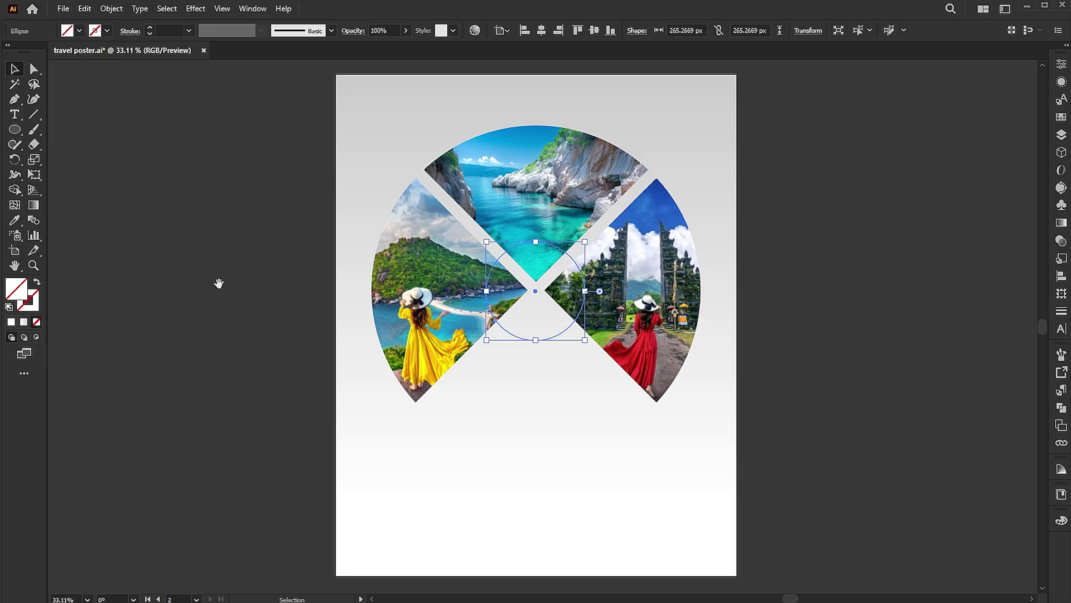
Step: Fill the centre circle with the blue sampled from the #02A3E9 swatch above the poster
drag(219, 284, 223, 383)
key(i)
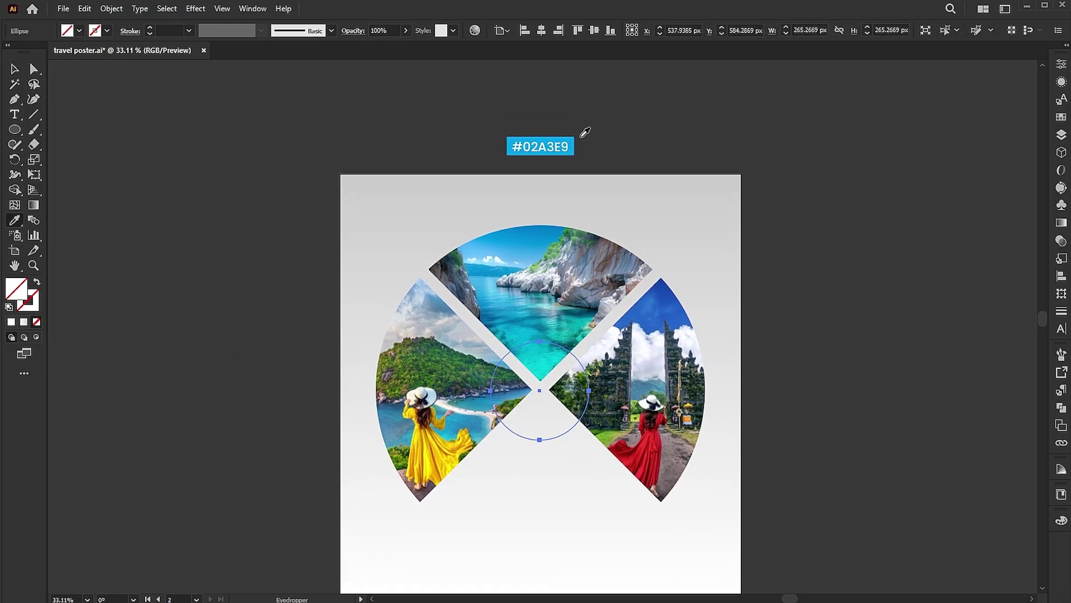
click(574, 138)
drag(663, 325, 655, 225)
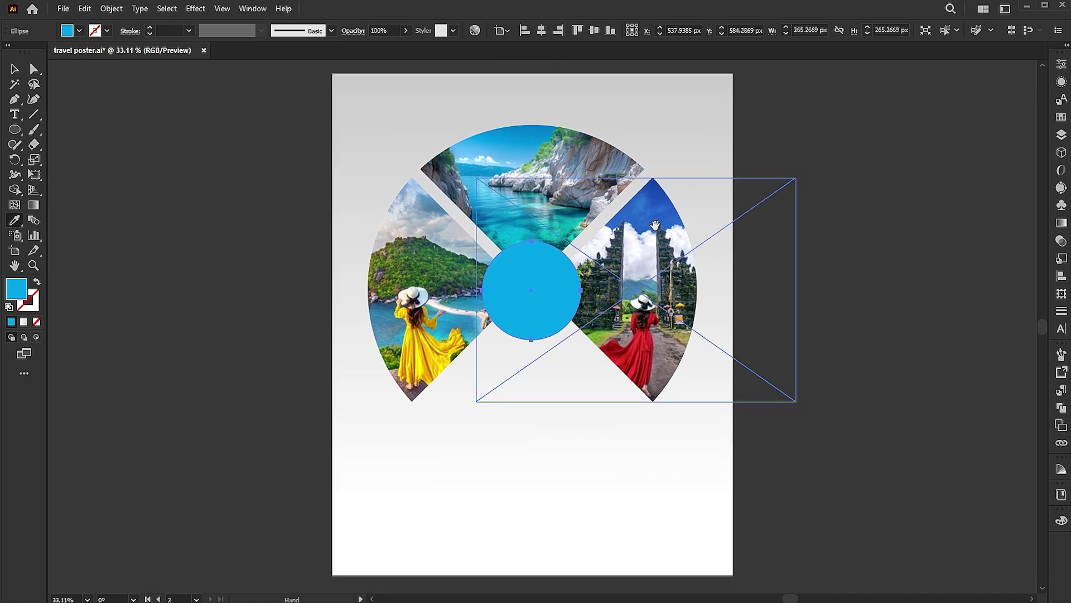
Step: Give the centre circle a light grey stroke sampled from the poster background, with a weight of 21 pt
shift+click(495, 345)
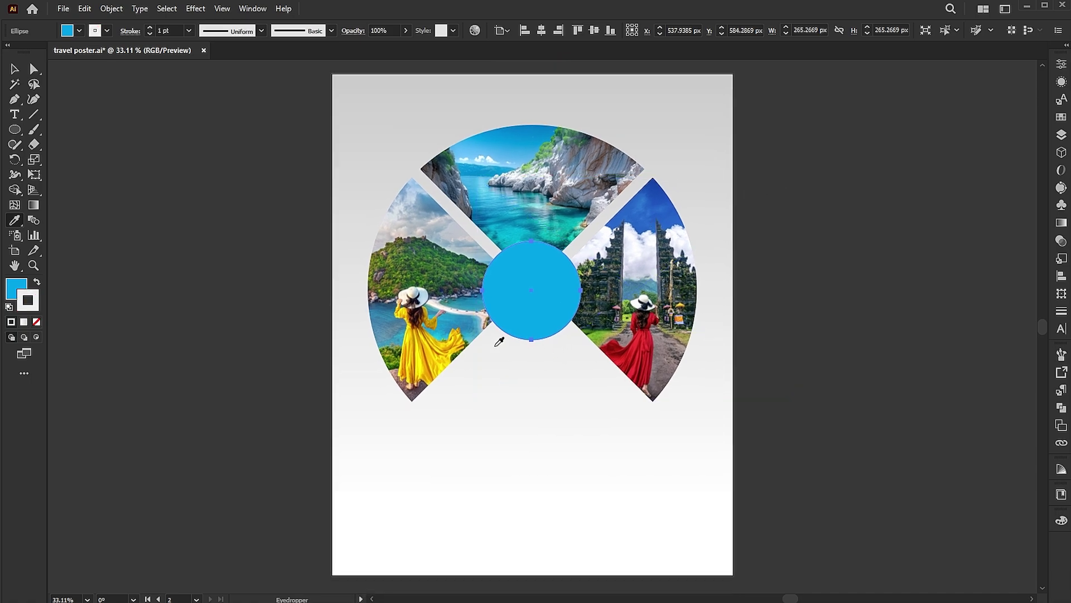
click(172, 32)
scroll(172, 31, up, 13)
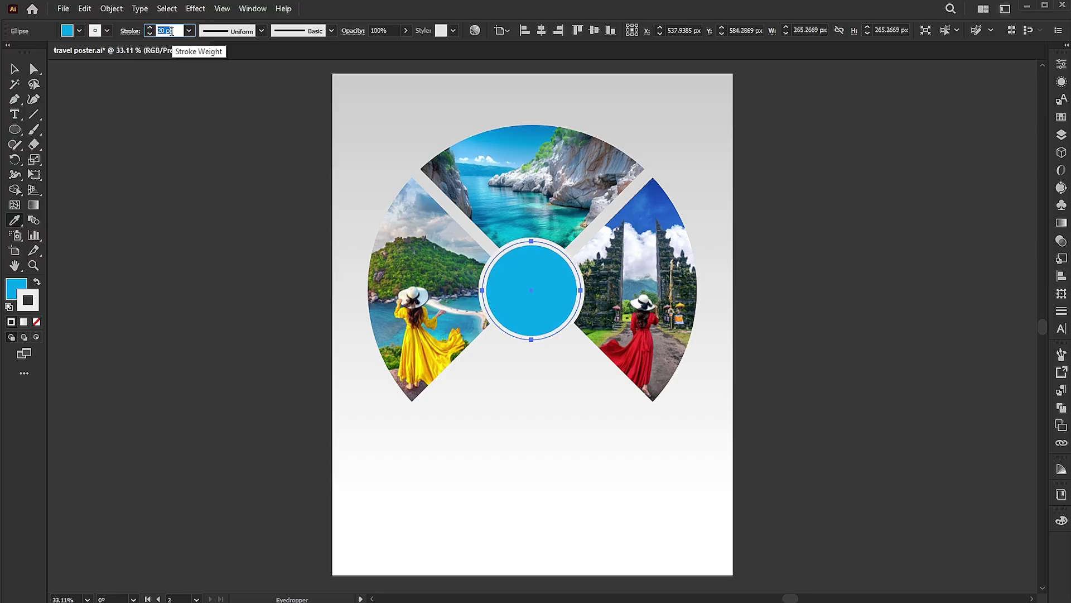
click(17, 69)
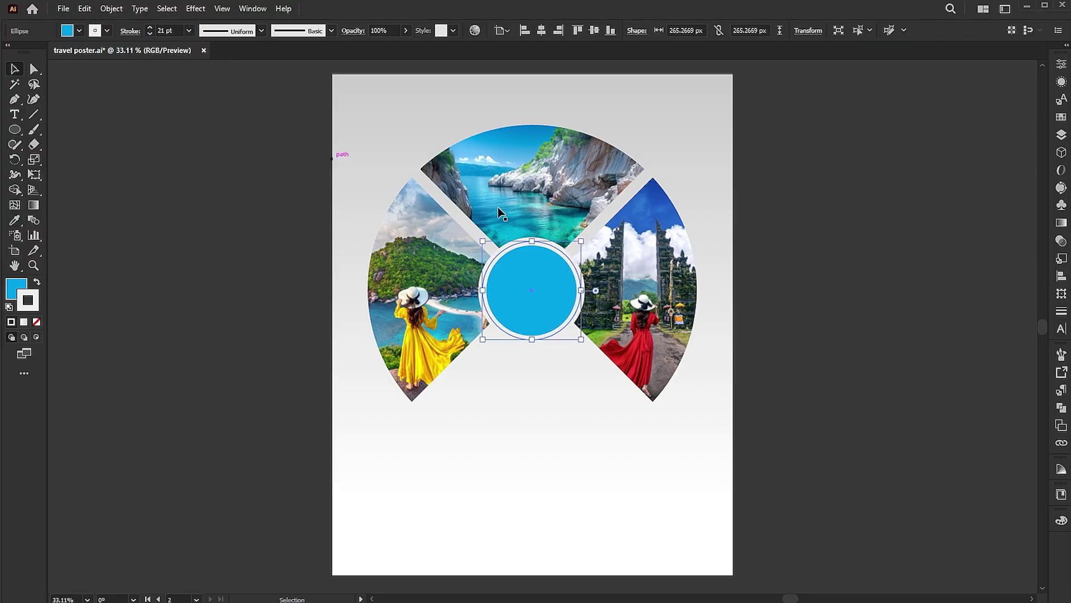
click(849, 270)
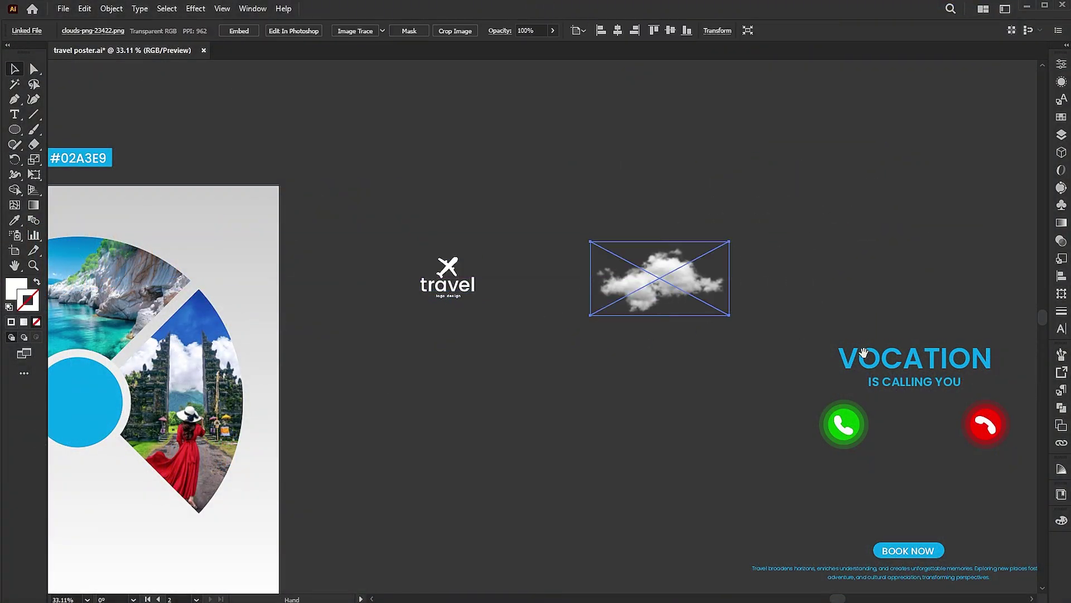
Step: Move the VOCATION headline, call icons, BOOK NOW button and contact elements closer to the poster, beneath the logo and cloud
drag(863, 353, 733, 212)
drag(554, 537, 552, 539)
drag(866, 295, 538, 332)
drag(423, 319, 812, 355)
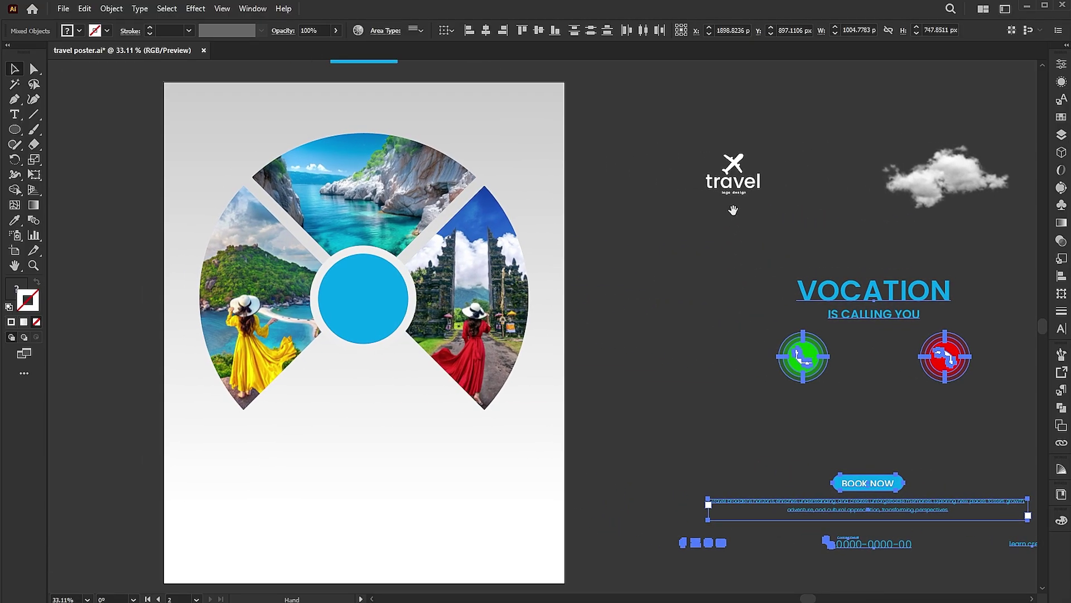
Step: Place the white travel logo on the blue centre circle and bring it to the front
click(263, 147)
drag(755, 187, 352, 301)
right_click(353, 301)
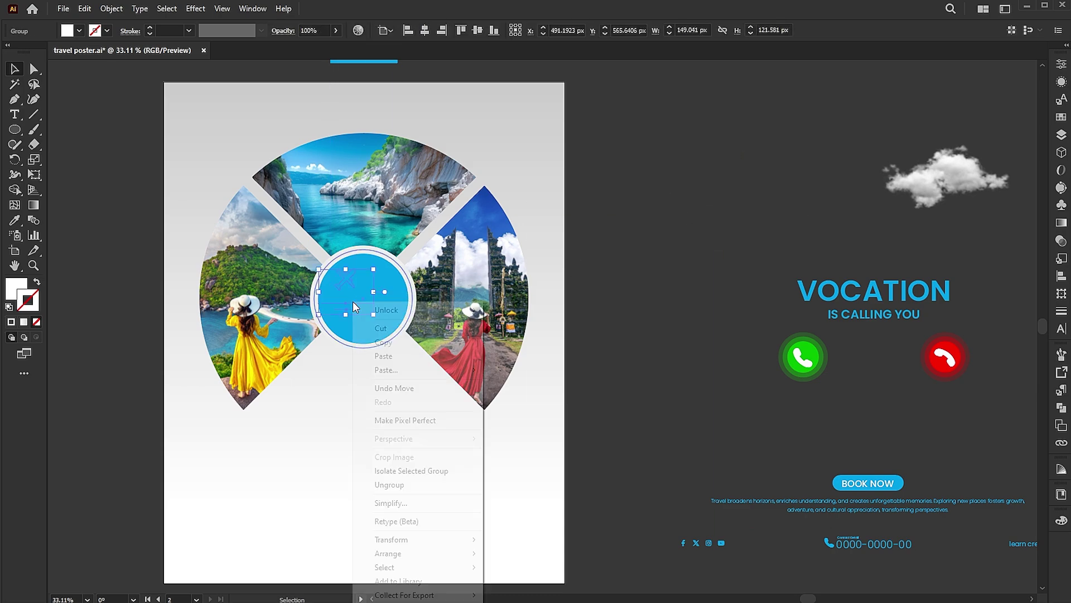
mouse_move(411, 555)
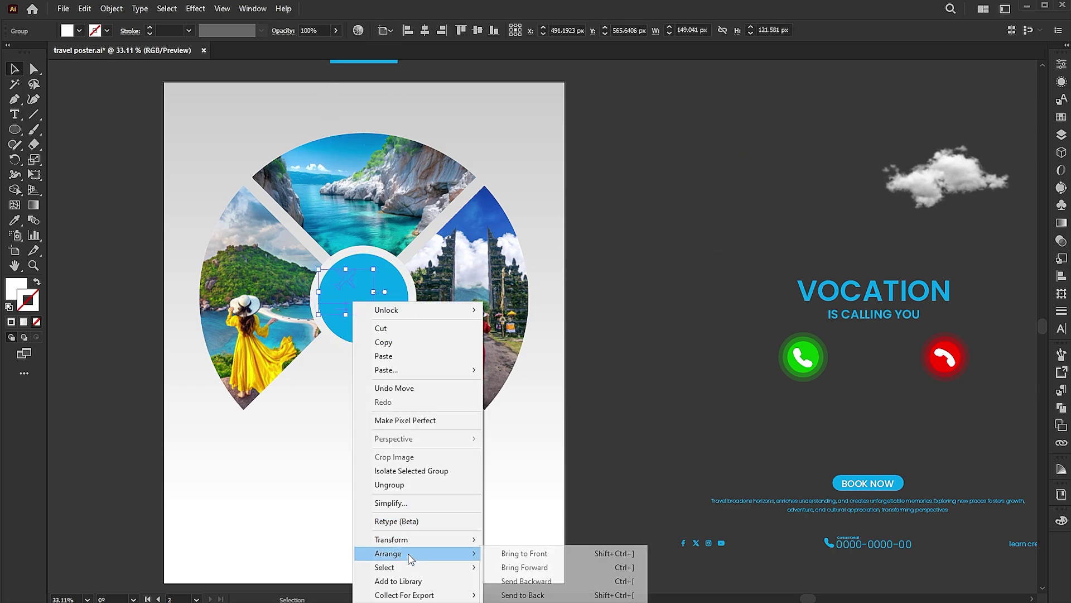
click(509, 553)
drag(369, 305, 377, 306)
Step: Align the travel logo to the vertical centre of the blue circle
shift+click(382, 290)
click(359, 260)
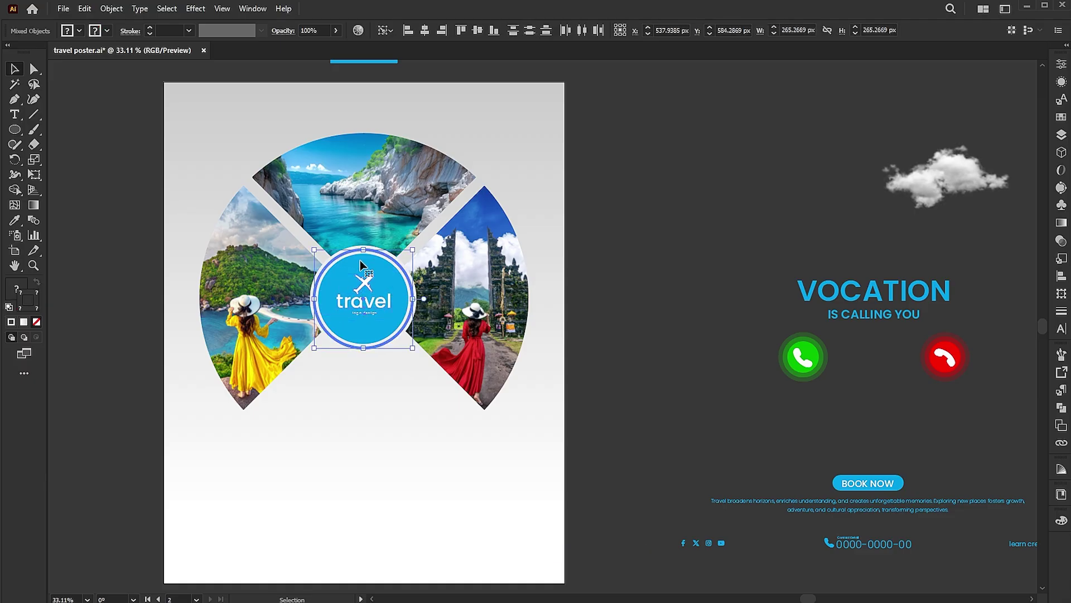
click(477, 30)
click(629, 268)
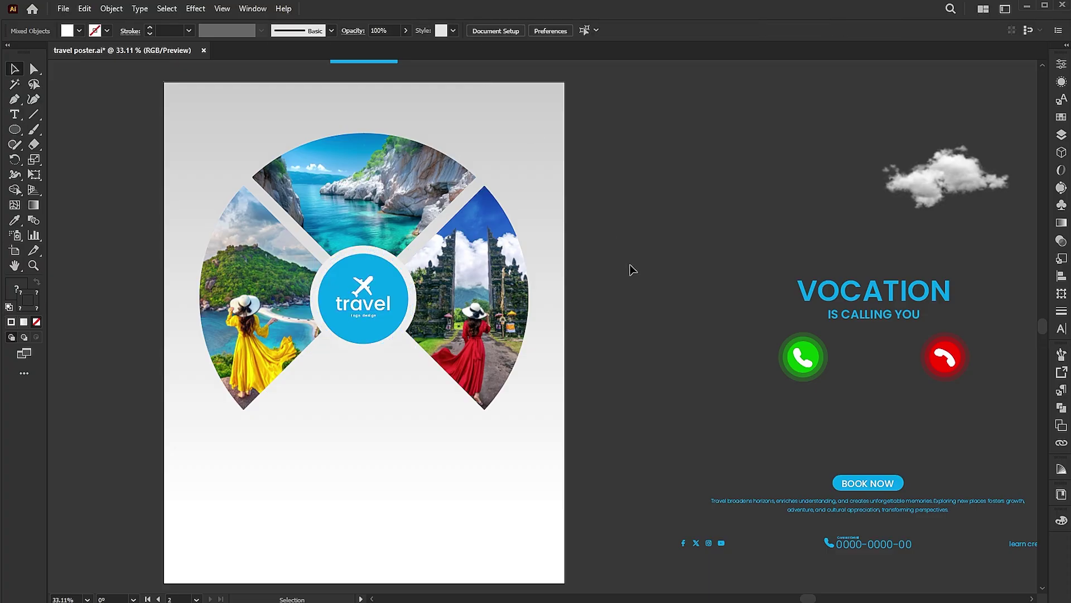
Step: Place the VOCATION headline with call icons and, below it, the BOOK NOW and contact group on the poster's lower part, centred horizontally
scroll(699, 262, down, 2)
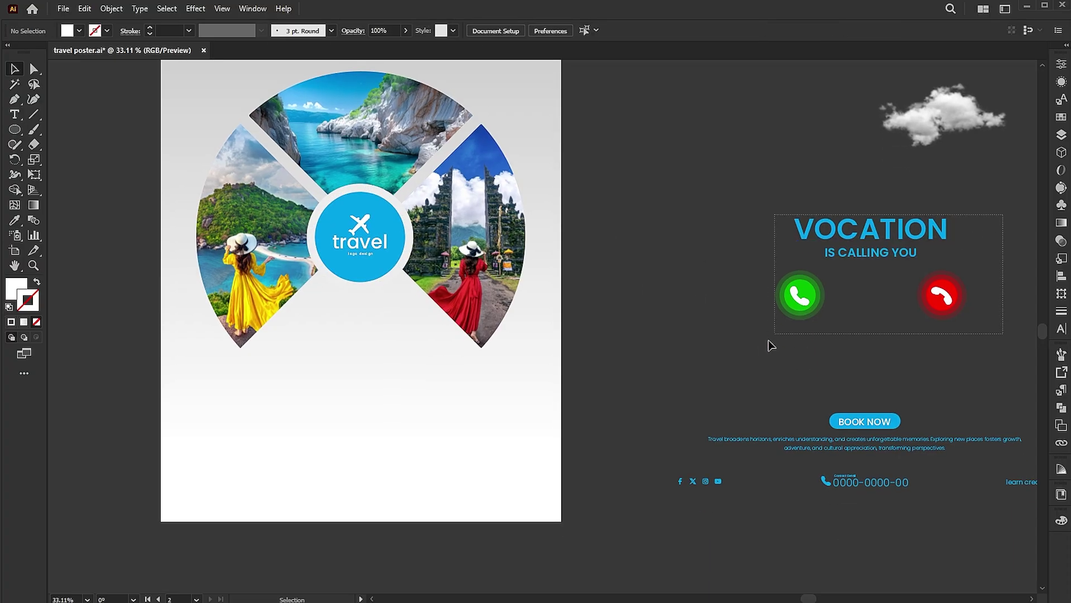
drag(942, 295, 438, 411)
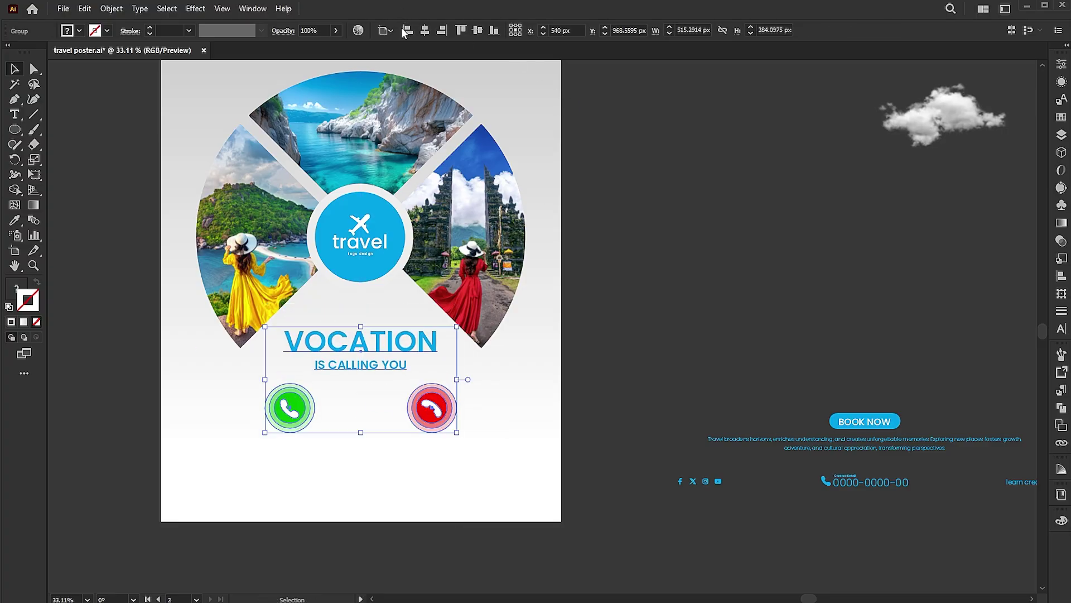
scroll(999, 514, right, 2)
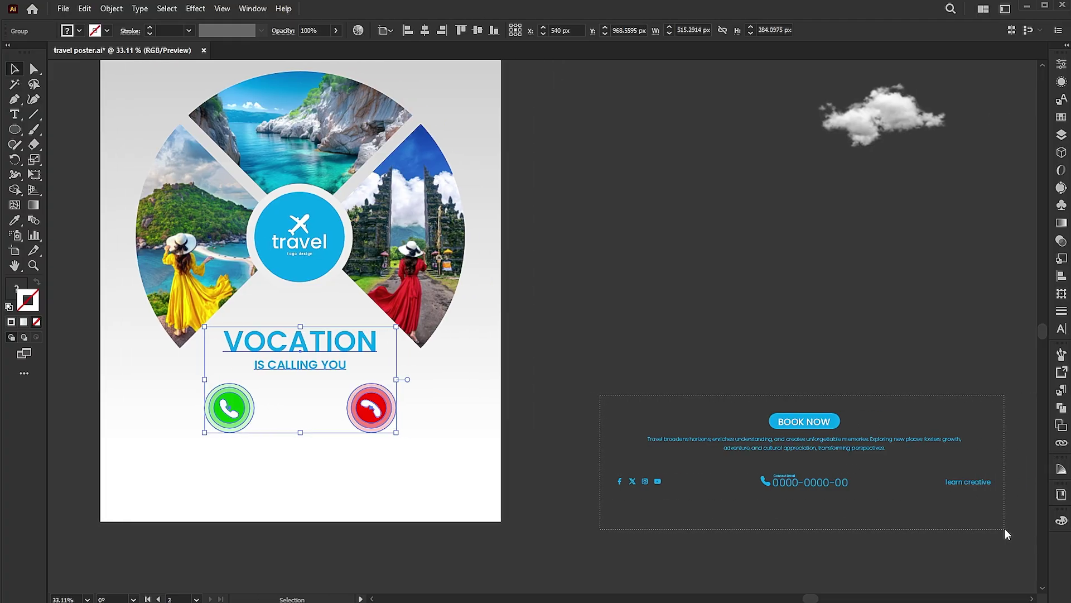
drag(872, 465, 359, 459)
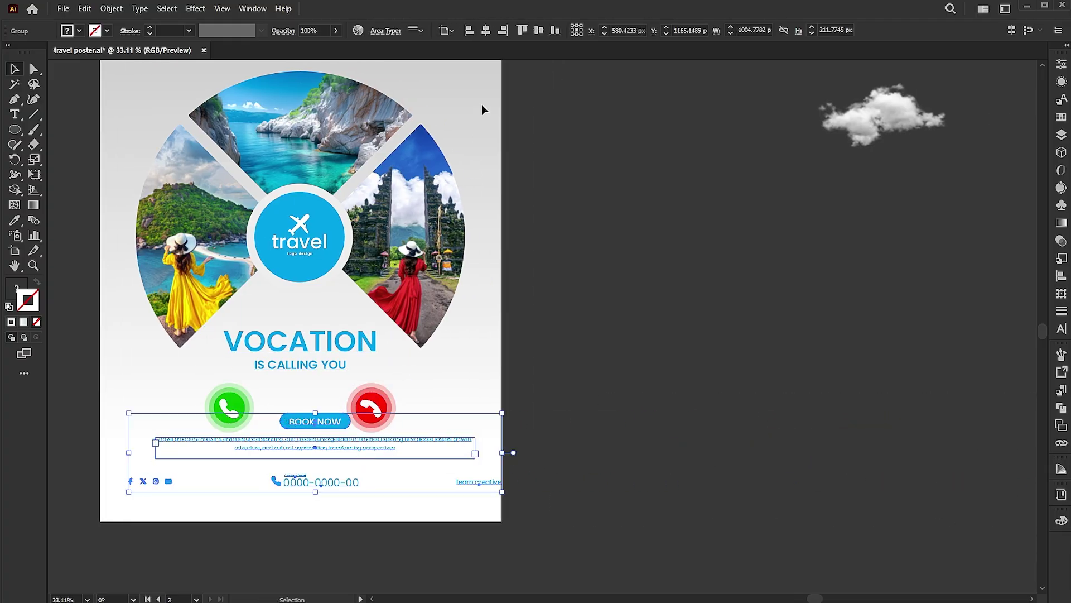
click(485, 32)
drag(301, 431, 302, 453)
click(636, 387)
Step: Place the cloud over the top segment's upper-right edge and put slightly smaller copies over the outer edges of the right and left segments
drag(634, 345, 710, 385)
drag(953, 174, 410, 128)
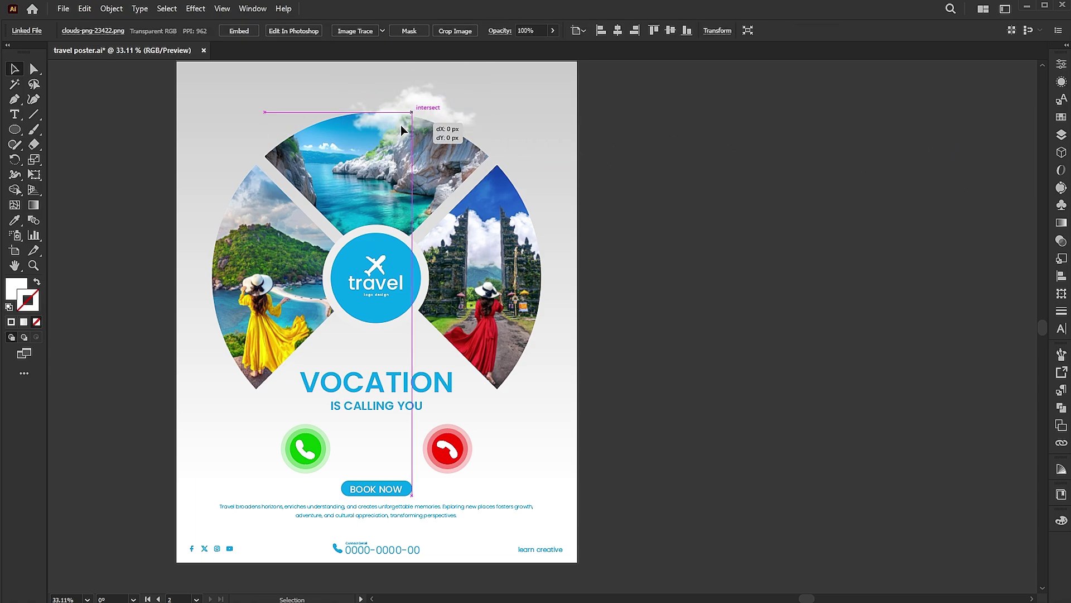
drag(409, 126, 533, 231)
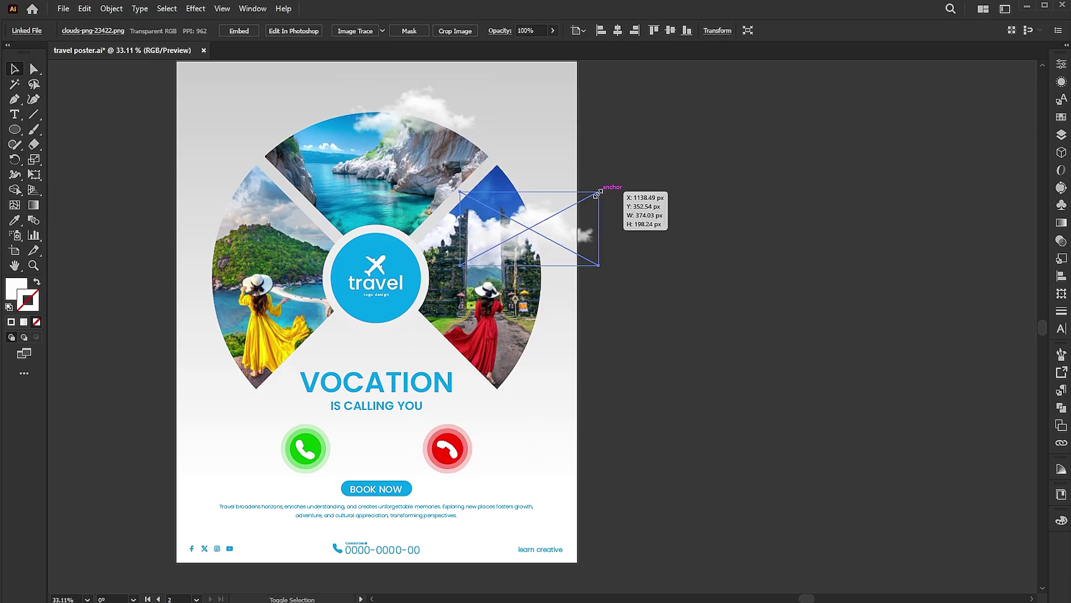
drag(599, 192, 588, 198)
drag(547, 223, 258, 205)
click(680, 238)
drag(679, 238, 739, 253)
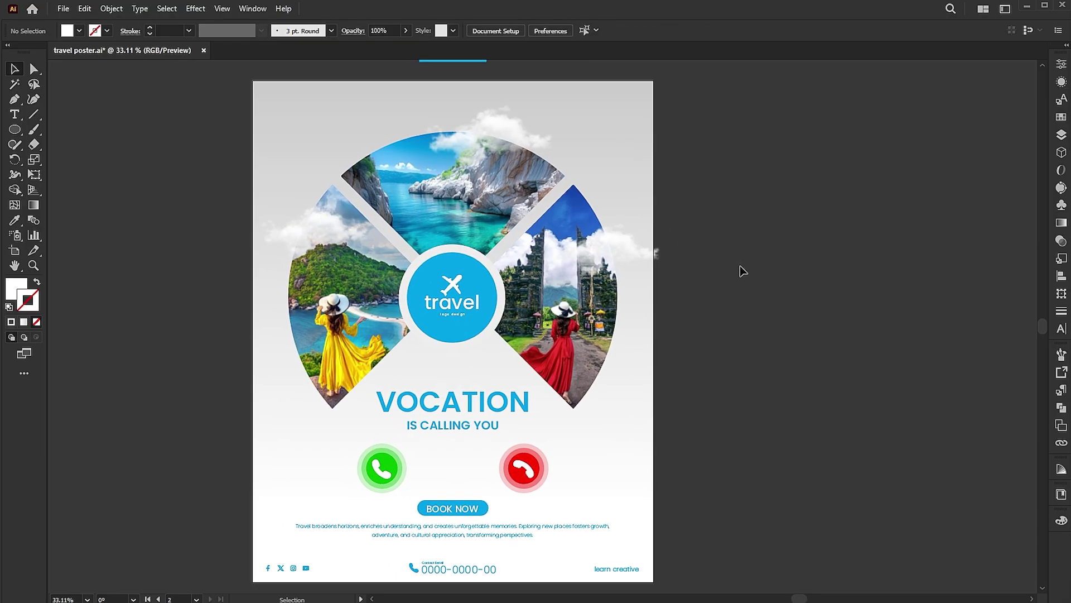
Step: Draw a circle about 217 px in diameter over the poster's upper-left corner and fill it with the blue of the centre circle
click(9, 129)
drag(268, 104, 306, 133)
key(i)
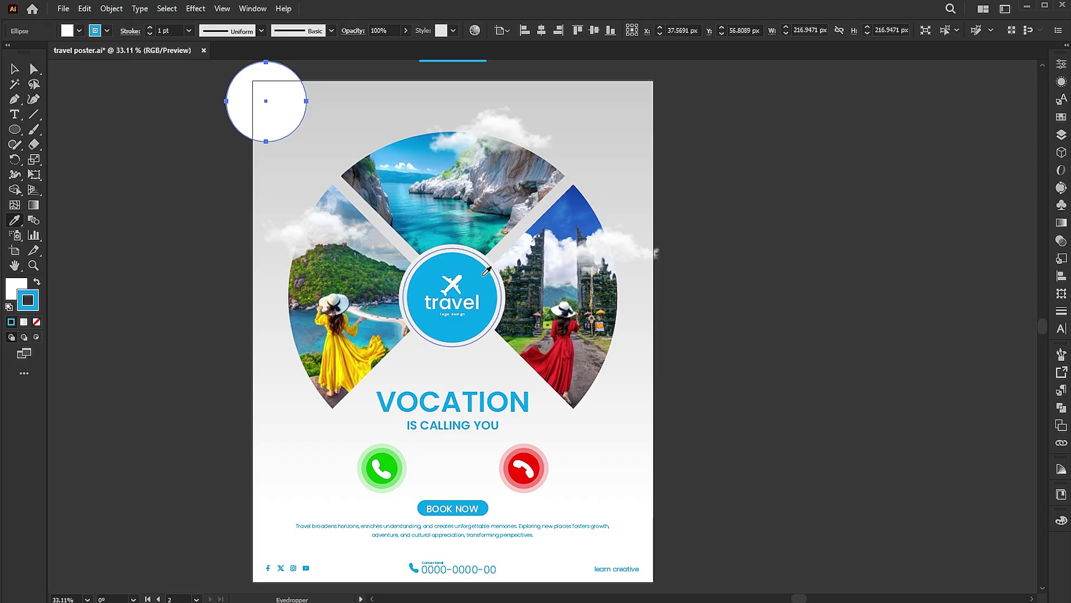
click(484, 274)
key(v)
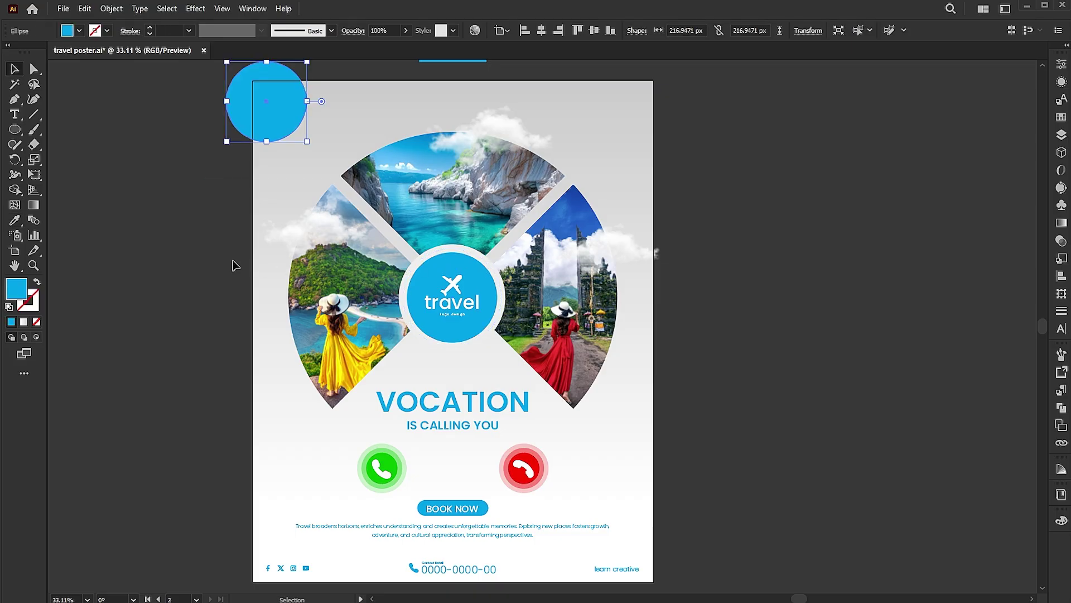
Step: Copy the blue corner circle to the poster's upper-right corner and shrink the copy to less than half its size
drag(275, 115, 620, 108)
click(739, 228)
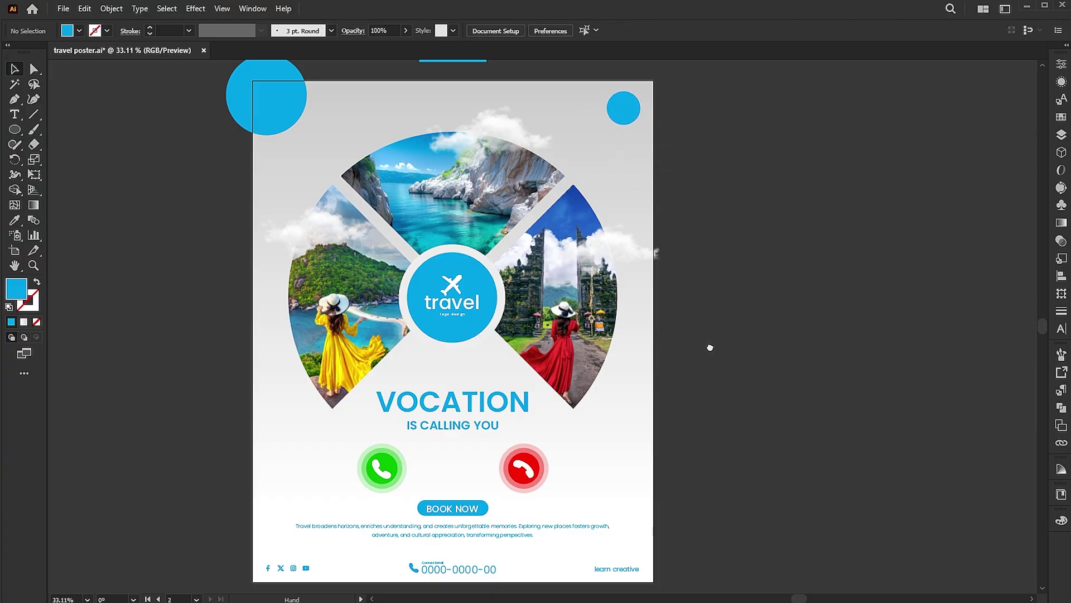
drag(710, 347, 713, 347)
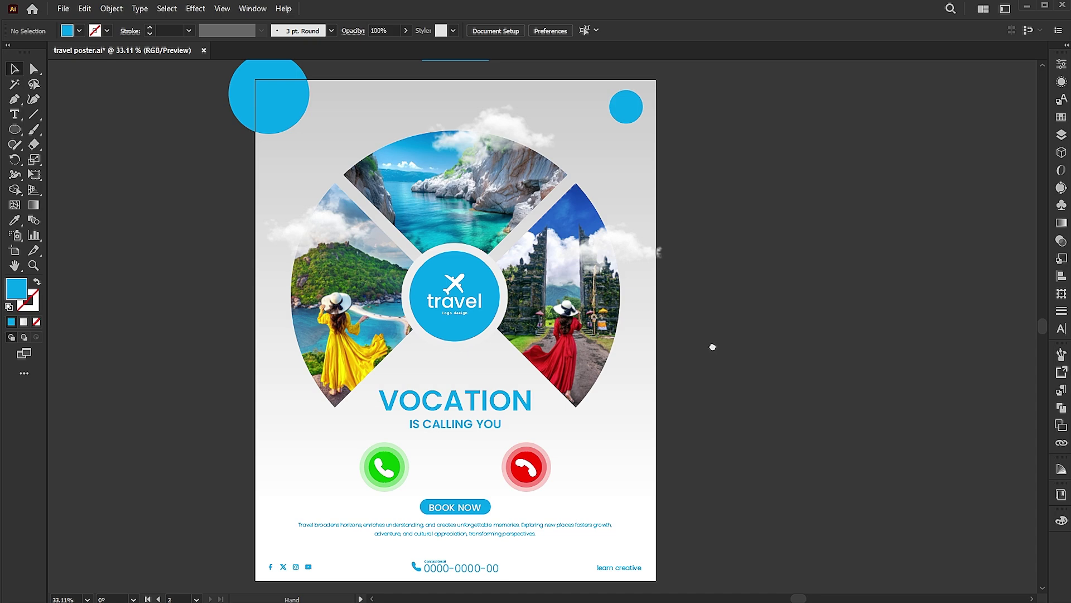